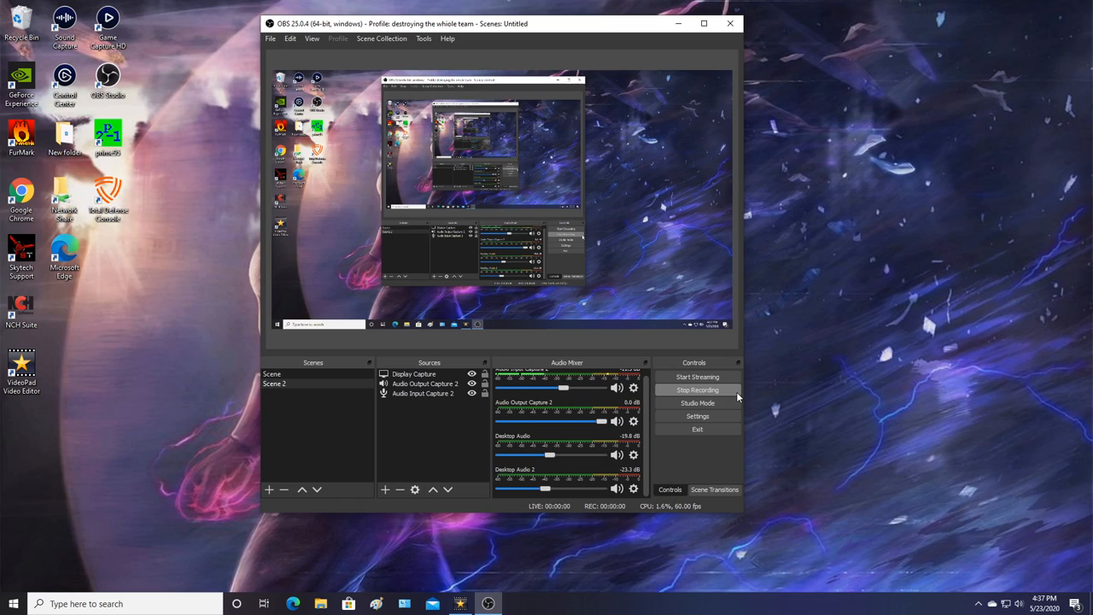
- Launch Google Chrome and go to canva.com
{"action": "scroll", "coordinate": [603, 387], "scroll_direction": "up", "scroll_amount": 1}
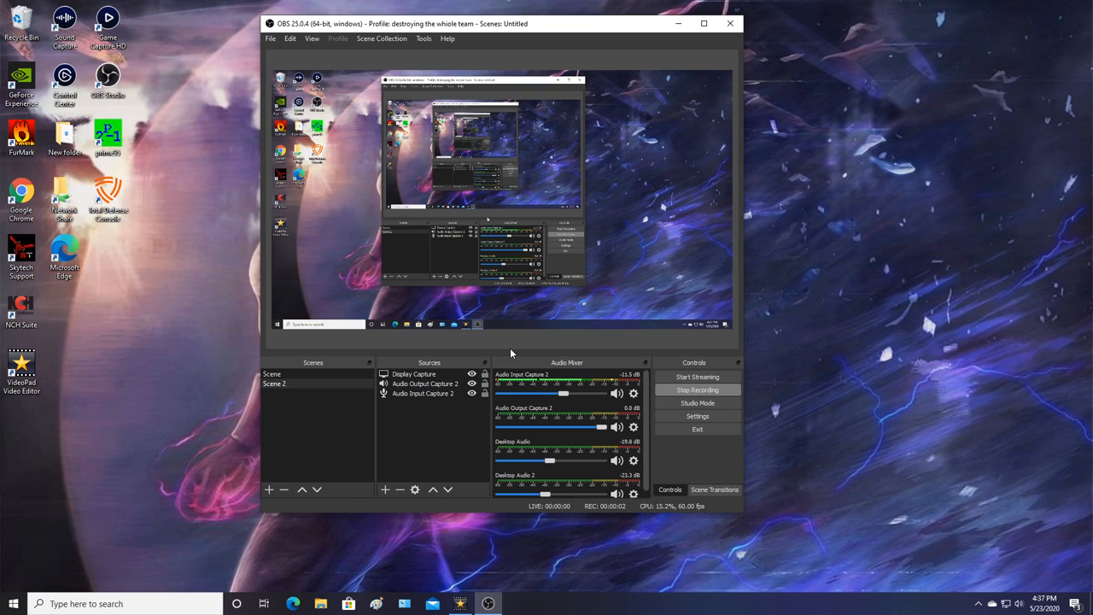
{"action": "left_click", "coordinate": [32, 202]}
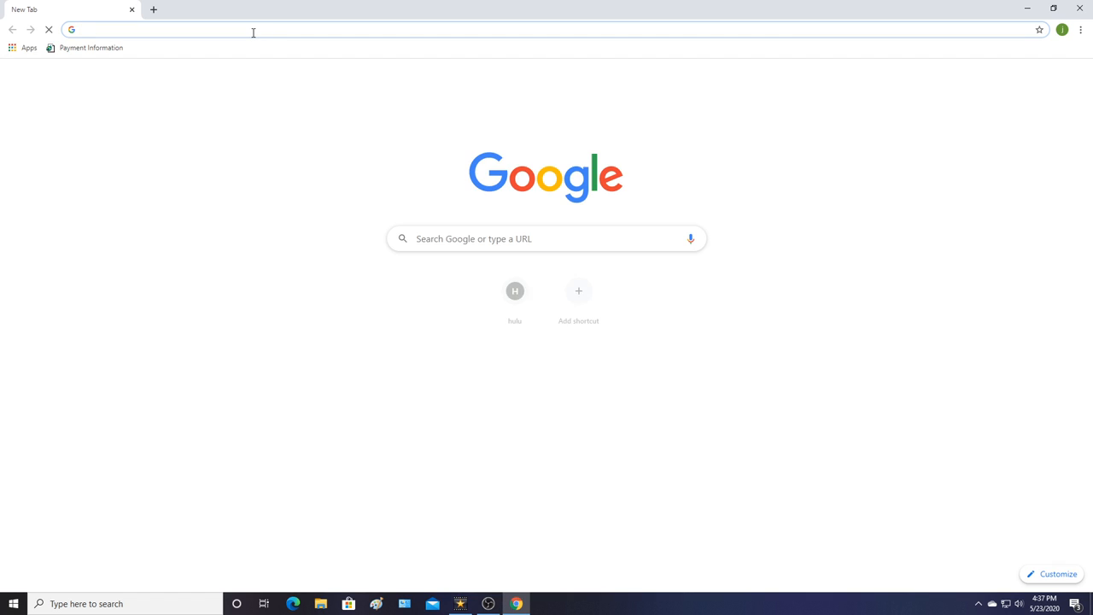
{"action": "type", "text": "canva.com"}
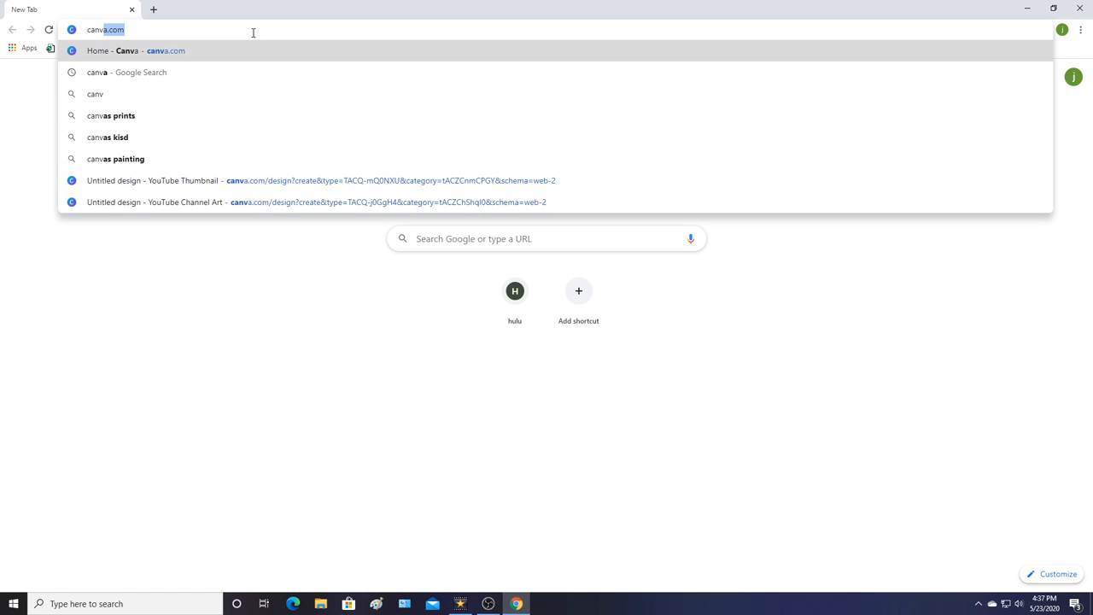
{"action": "key", "text": "Return"}
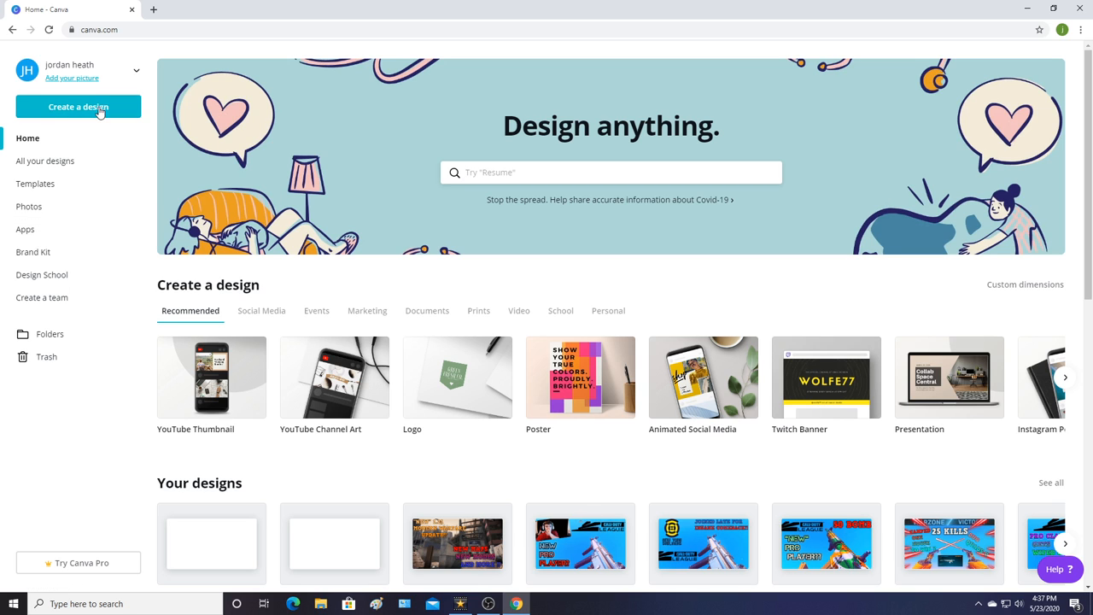
- Create a blank YouTube Thumbnail design in Canva and show the uploaded images
{"action": "left_click", "coordinate": [101, 108]}
{"action": "left_click", "coordinate": [117, 208]}
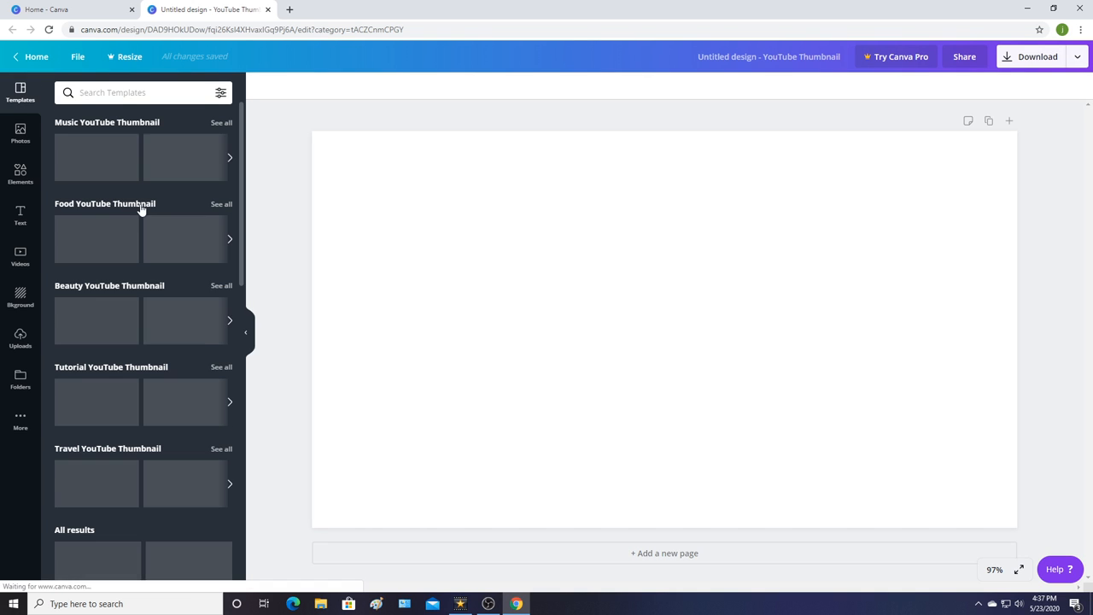
{"action": "left_click", "coordinate": [20, 339]}
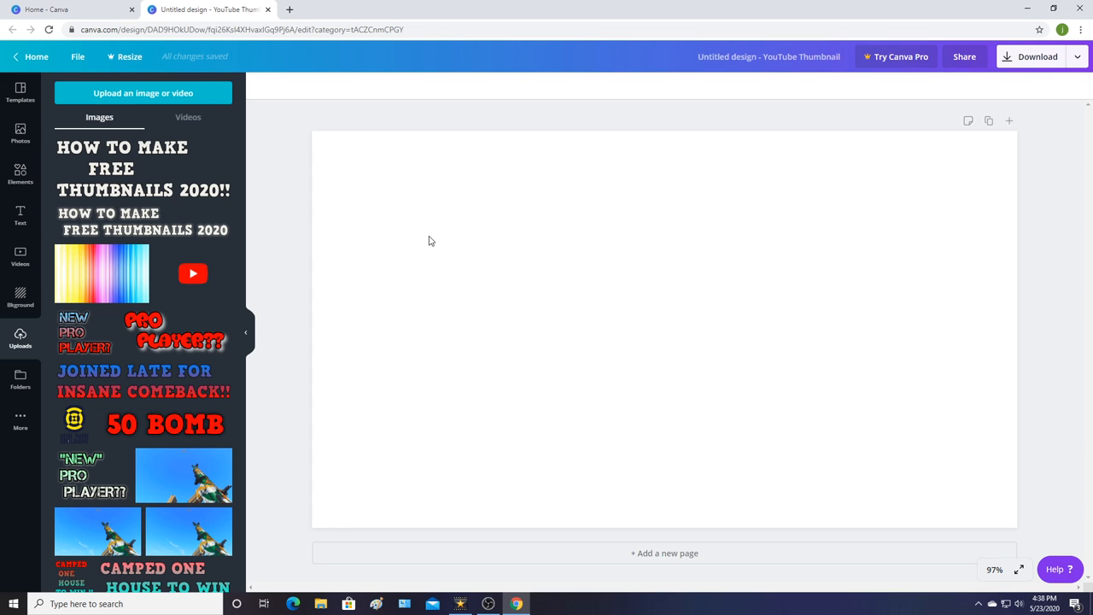
- Search Google Images for "galaxy background" in a new browser tab
{"action": "left_click", "coordinate": [291, 9]}
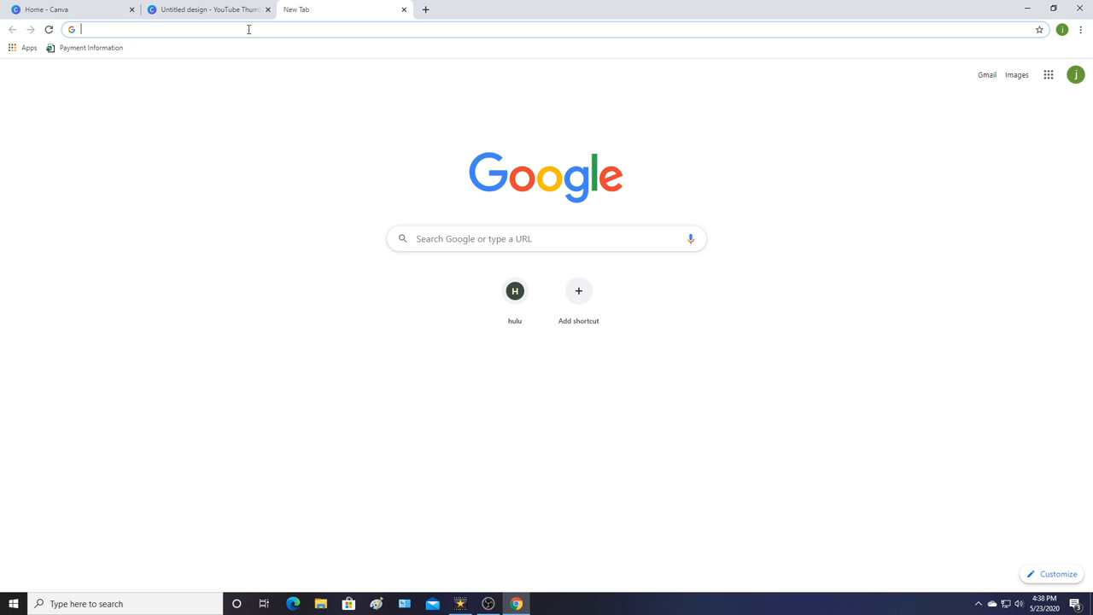
{"action": "type", "text": "gal"}
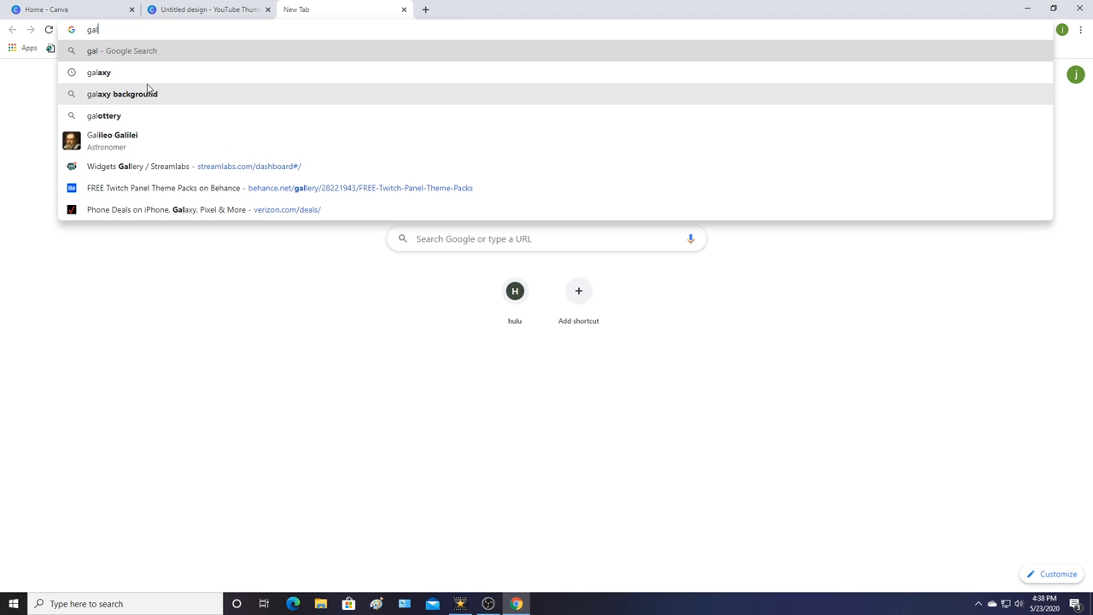
{"action": "left_click", "coordinate": [153, 94]}
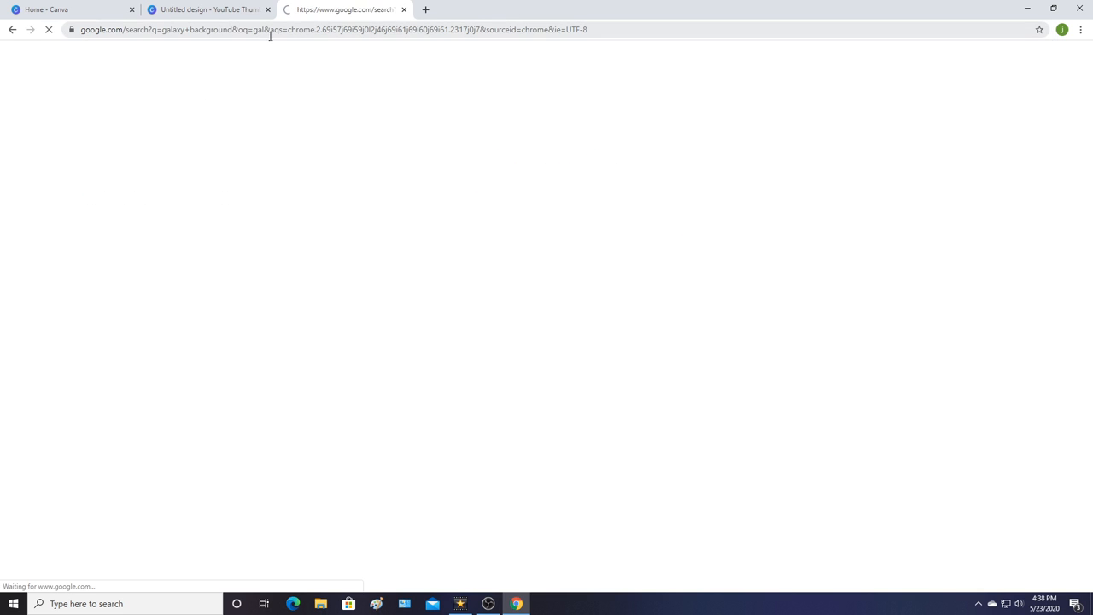
{"action": "left_click", "coordinate": [161, 98]}
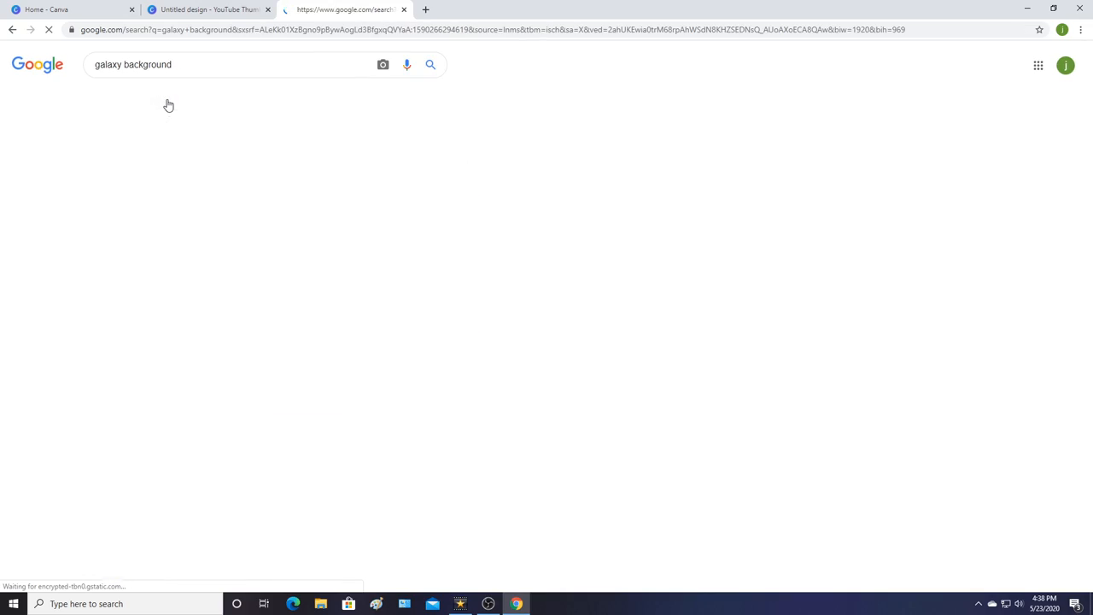
- Save the purple Galaxy Desktop Wallpapers image from pinterest.com to the Downloads folder as galxy
{"action": "scroll", "coordinate": [384, 196], "scroll_direction": "down", "scroll_amount": 3}
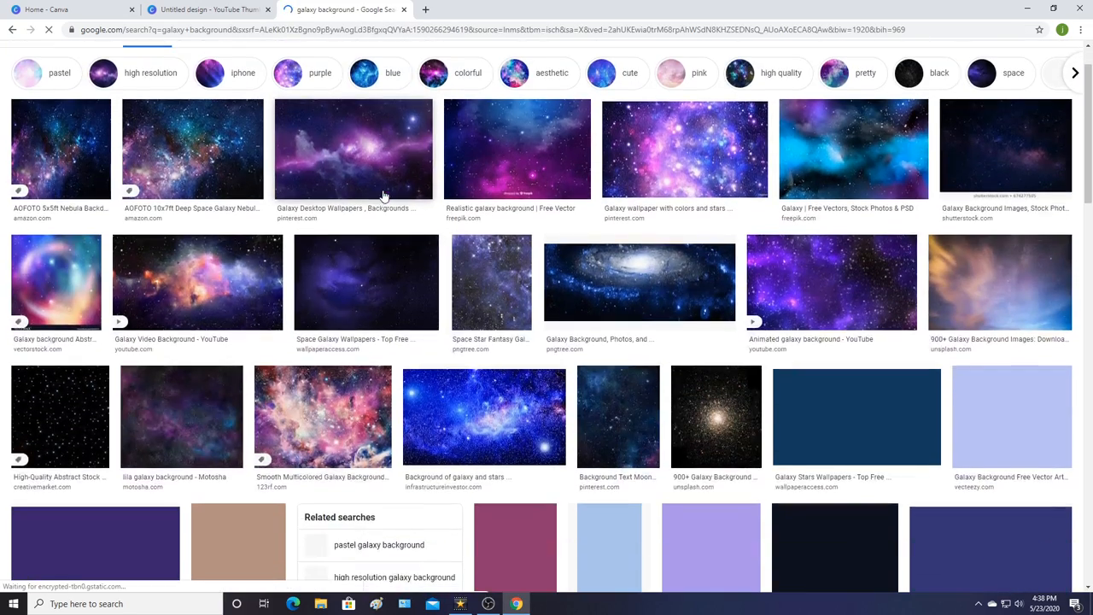
{"action": "scroll", "coordinate": [260, 175], "scroll_direction": "up", "scroll_amount": 2}
{"action": "left_click", "coordinate": [359, 152]}
{"action": "right_click", "coordinate": [841, 154]}
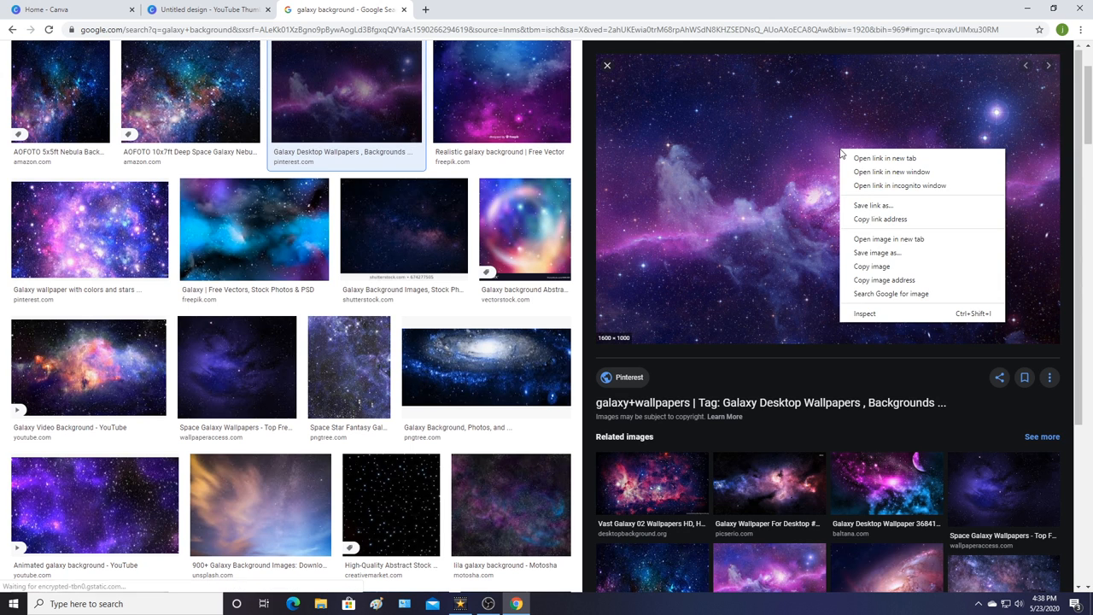
{"action": "left_click", "coordinate": [880, 253]}
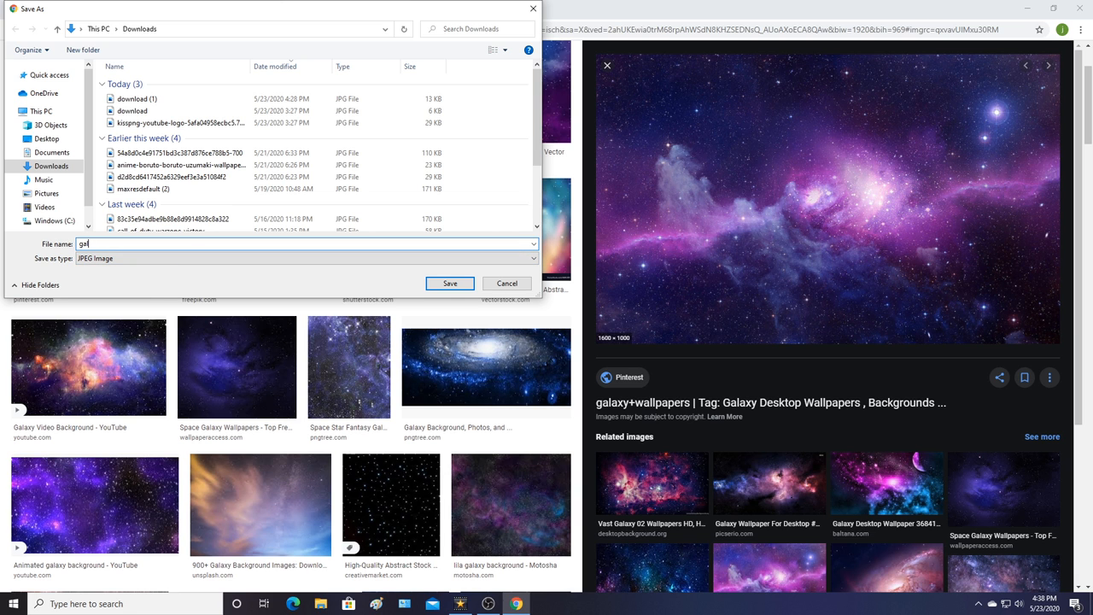
{"action": "left_click", "coordinate": [450, 284]}
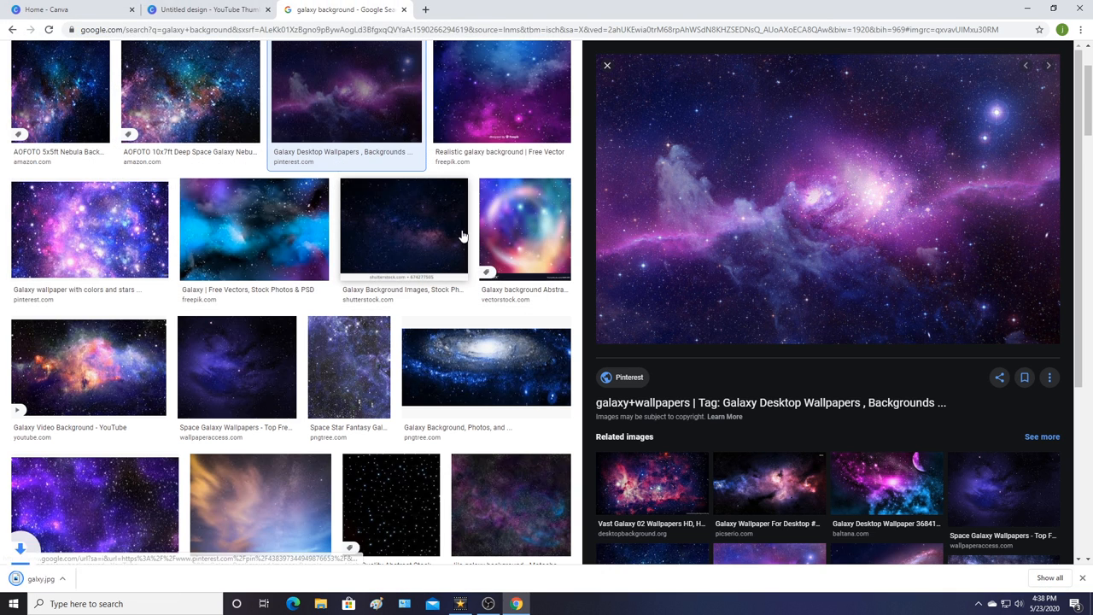
- Return to the Canva design, upload the galxy image from Downloads and add it to the page
{"action": "left_click", "coordinate": [240, 6]}
{"action": "left_click", "coordinate": [161, 92]}
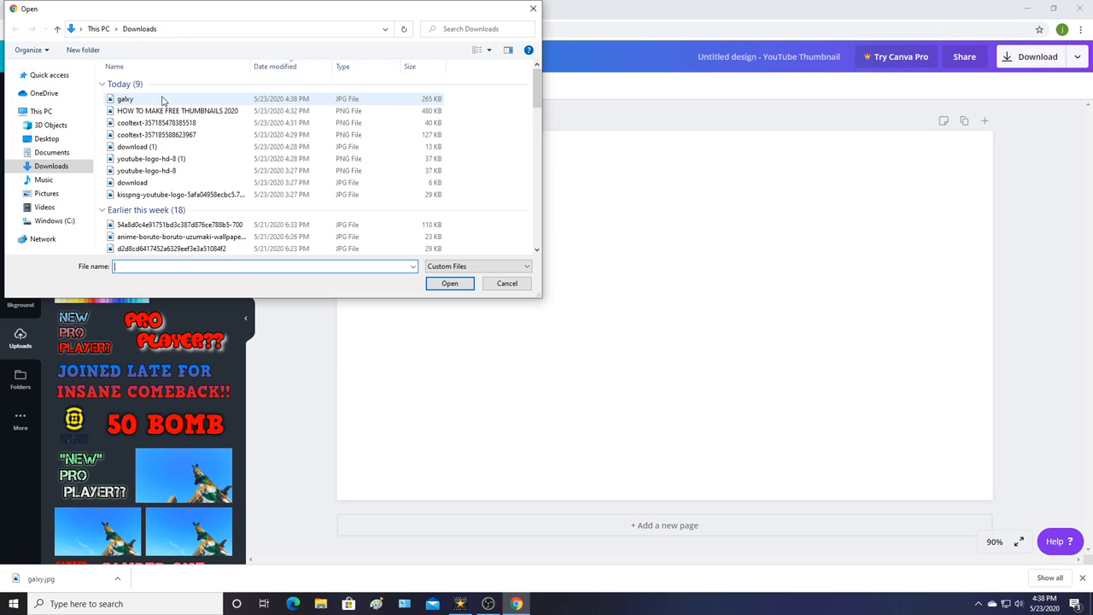
{"action": "left_click", "coordinate": [159, 100]}
{"action": "left_click", "coordinate": [450, 285]}
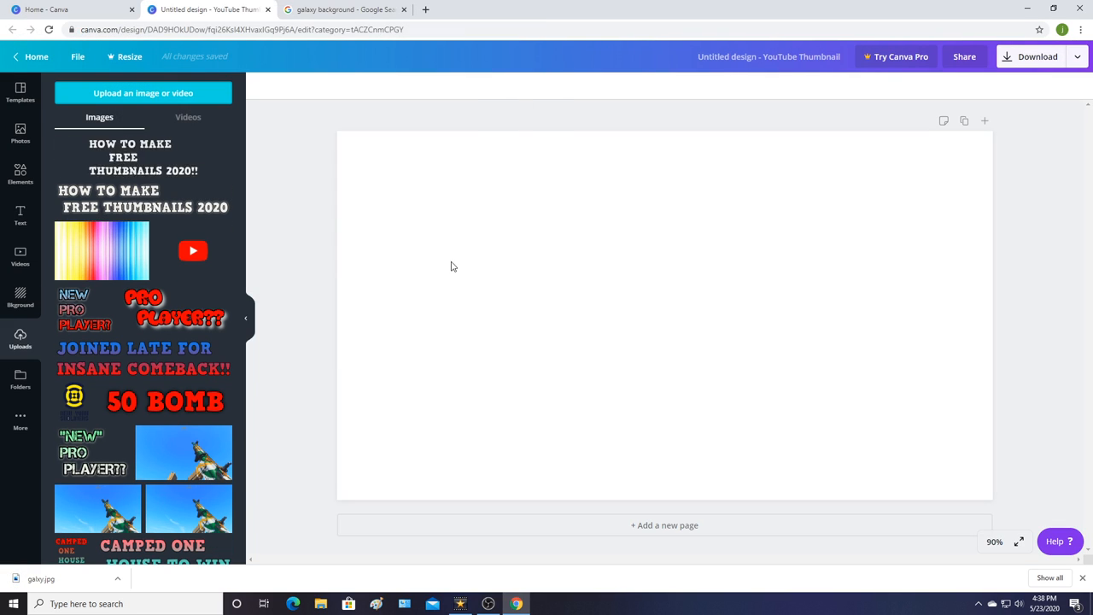
{"action": "left_click", "coordinate": [87, 163]}
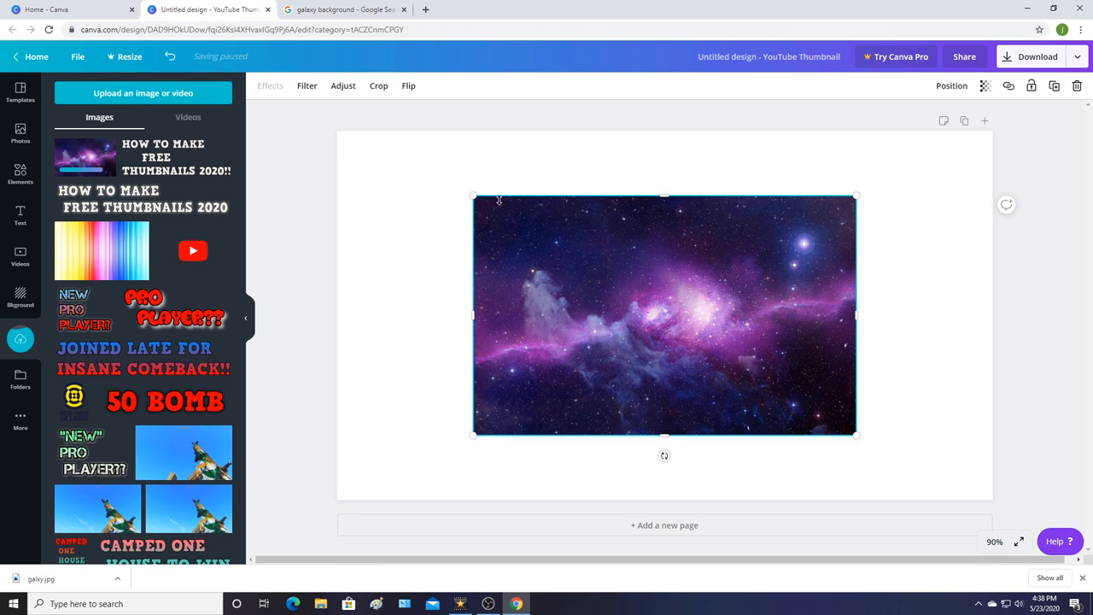
- Enlarge the galaxy image on all sides until it covers the whole thumbnail canvas
{"action": "left_click_drag", "start_coordinate": [445, 182], "coordinate": [365, 146]}
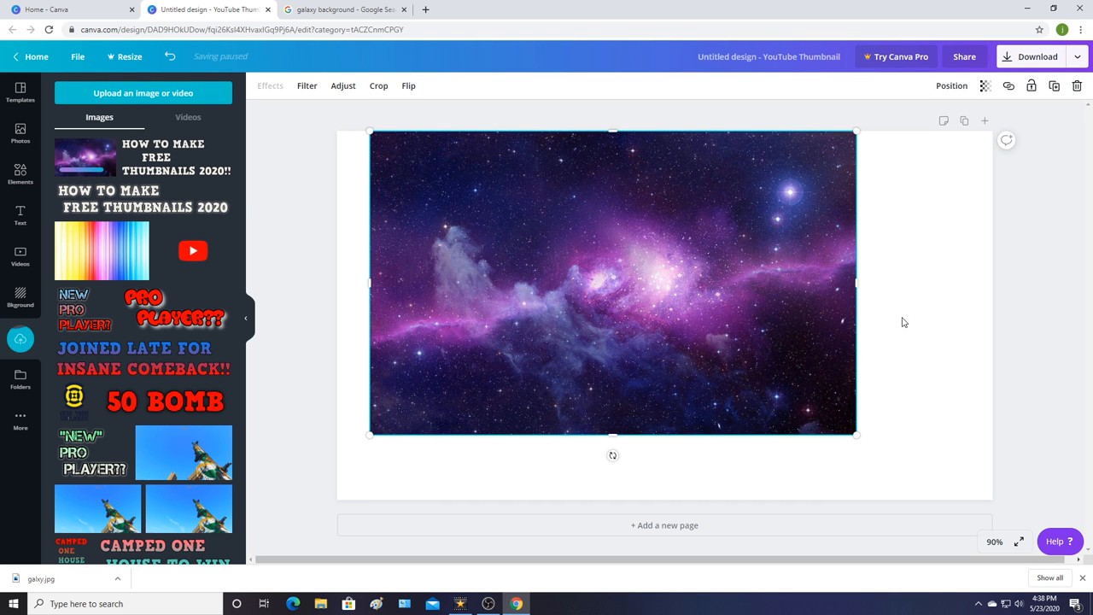
{"action": "left_click_drag", "start_coordinate": [882, 284], "coordinate": [996, 300]}
{"action": "left_click_drag", "start_coordinate": [679, 434], "coordinate": [676, 493]}
{"action": "left_click_drag", "start_coordinate": [371, 316], "coordinate": [337, 315]}
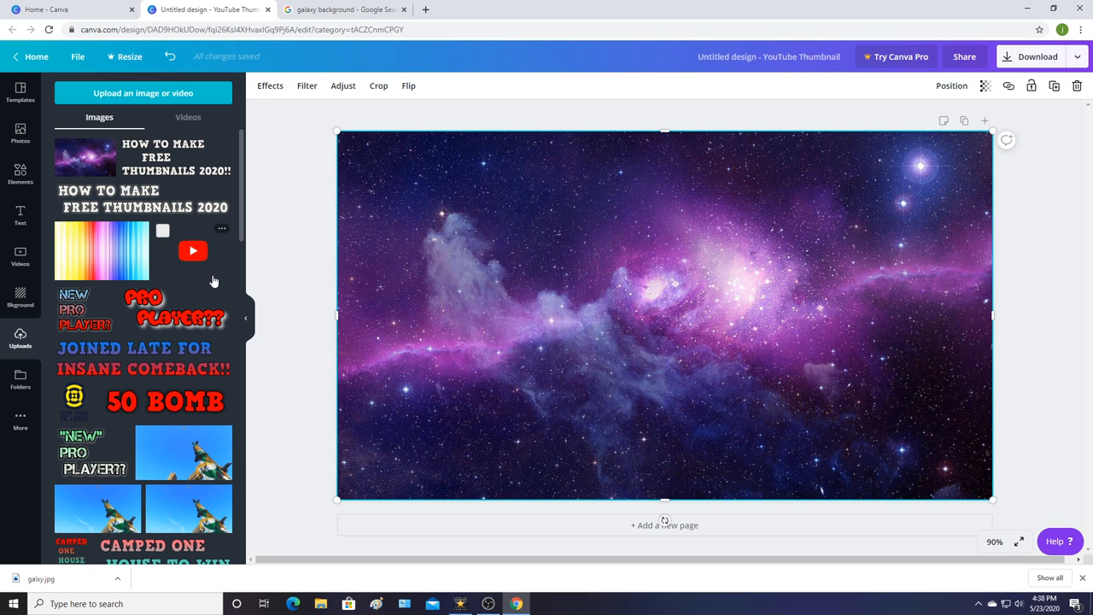
- Search Google Images for "png youtube logo" in the galaxy search tab
{"action": "left_click", "coordinate": [341, 7]}
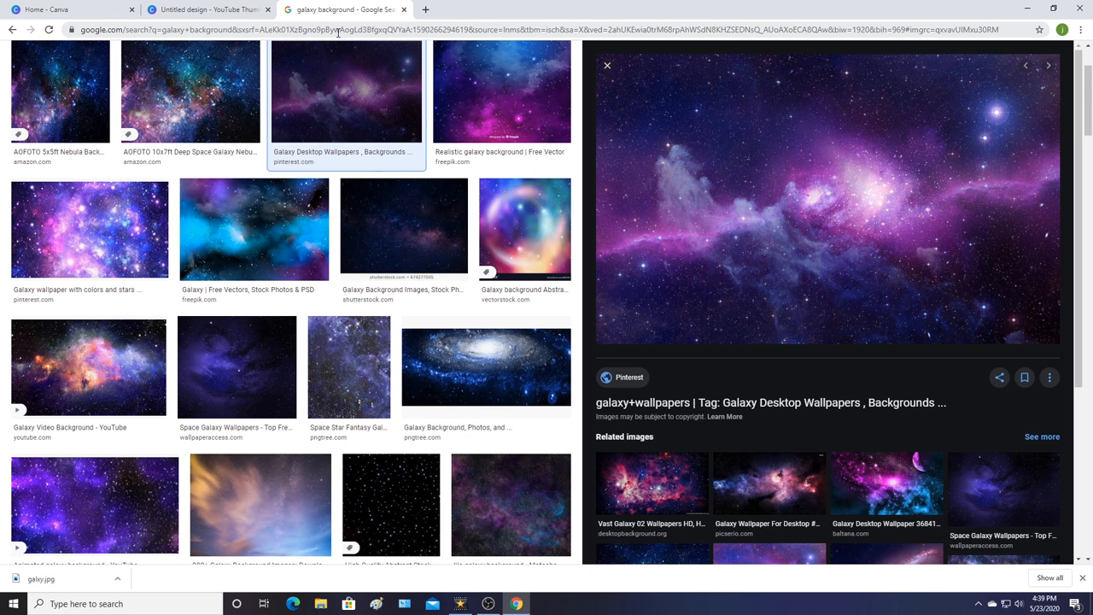
{"action": "left_click", "coordinate": [338, 31]}
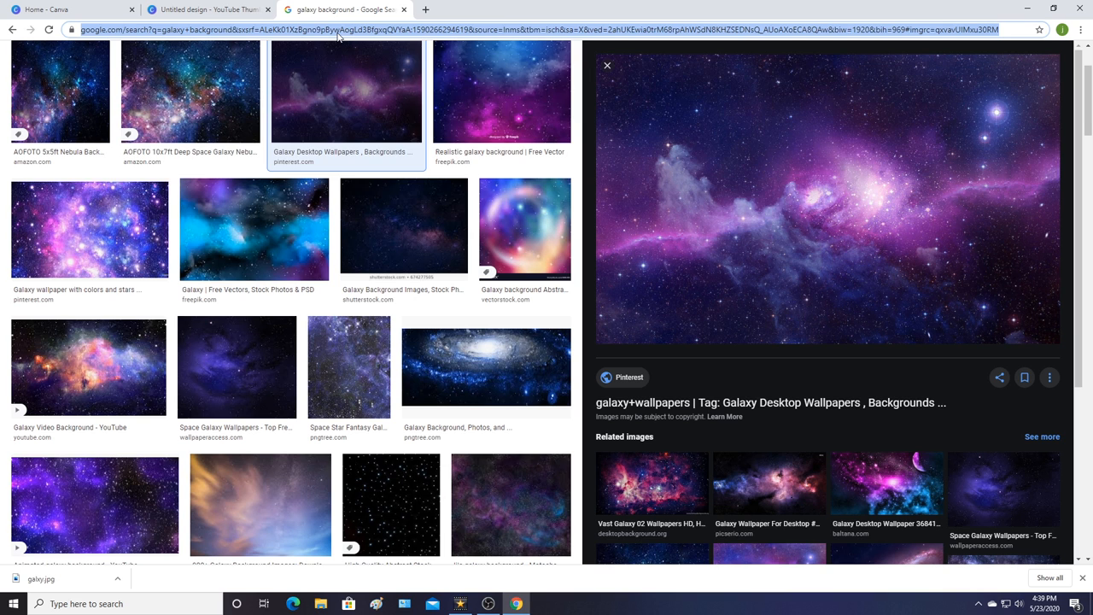
{"action": "type", "text": "png"}
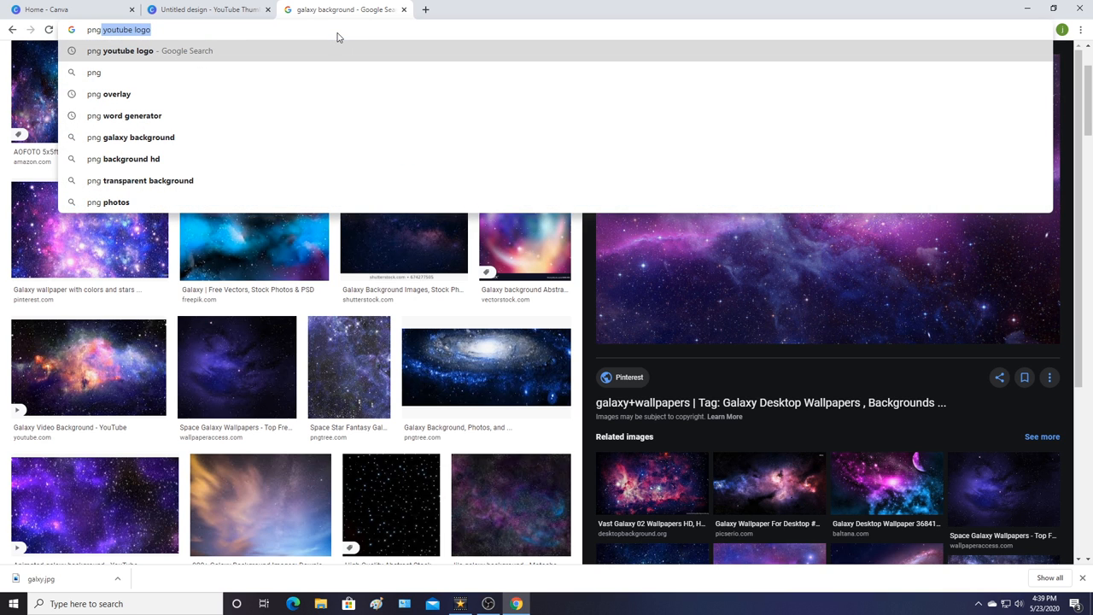
{"action": "key", "text": "Return"}
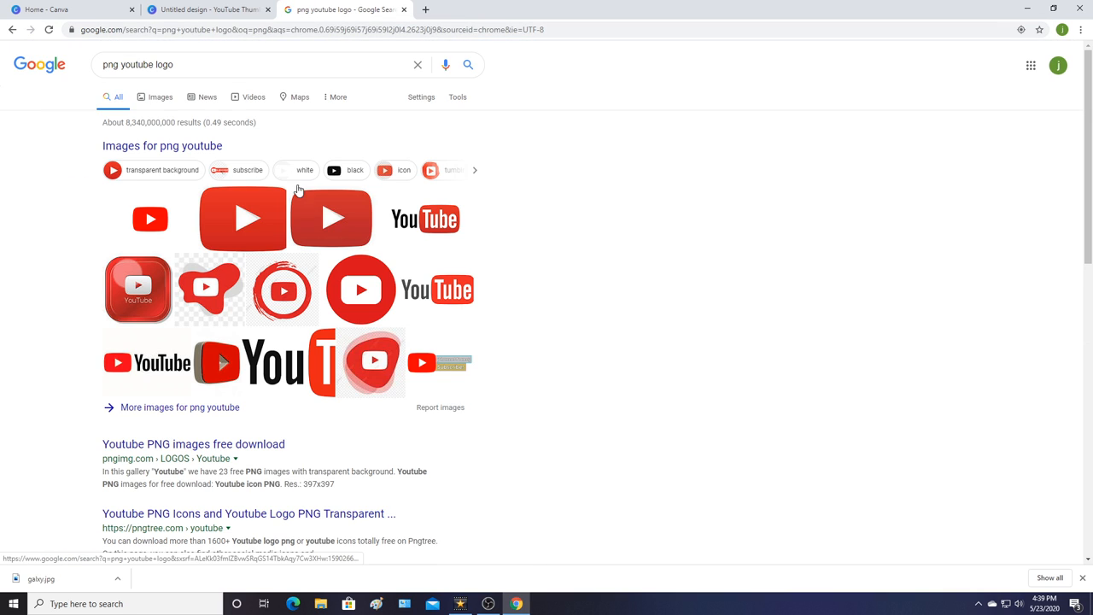
{"action": "left_click", "coordinate": [175, 99]}
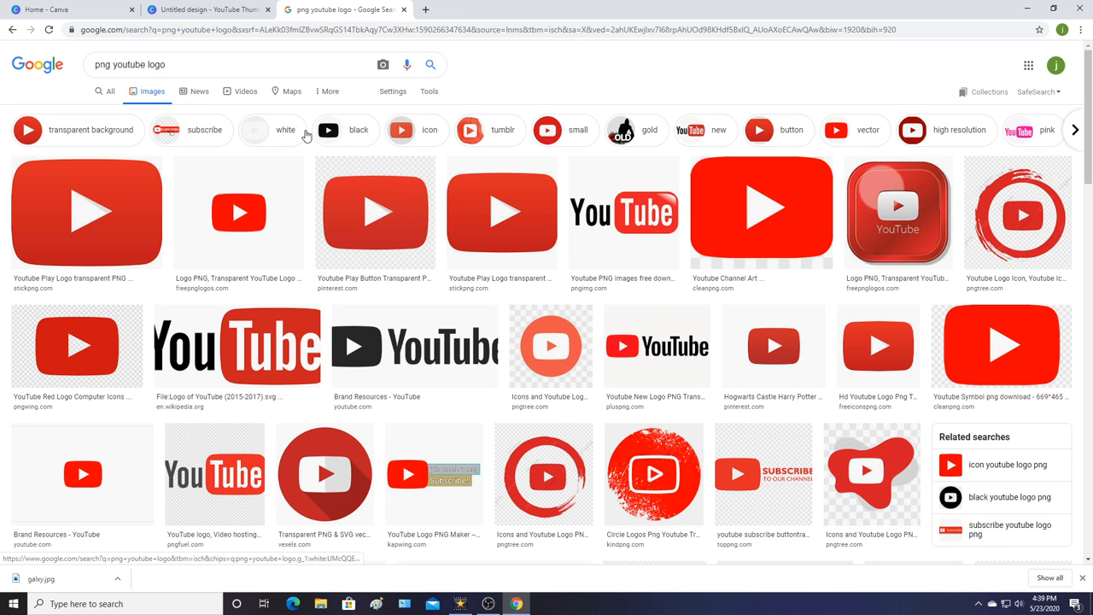
{"action": "left_click", "coordinate": [222, 212]}
{"action": "right_click", "coordinate": [832, 229]}
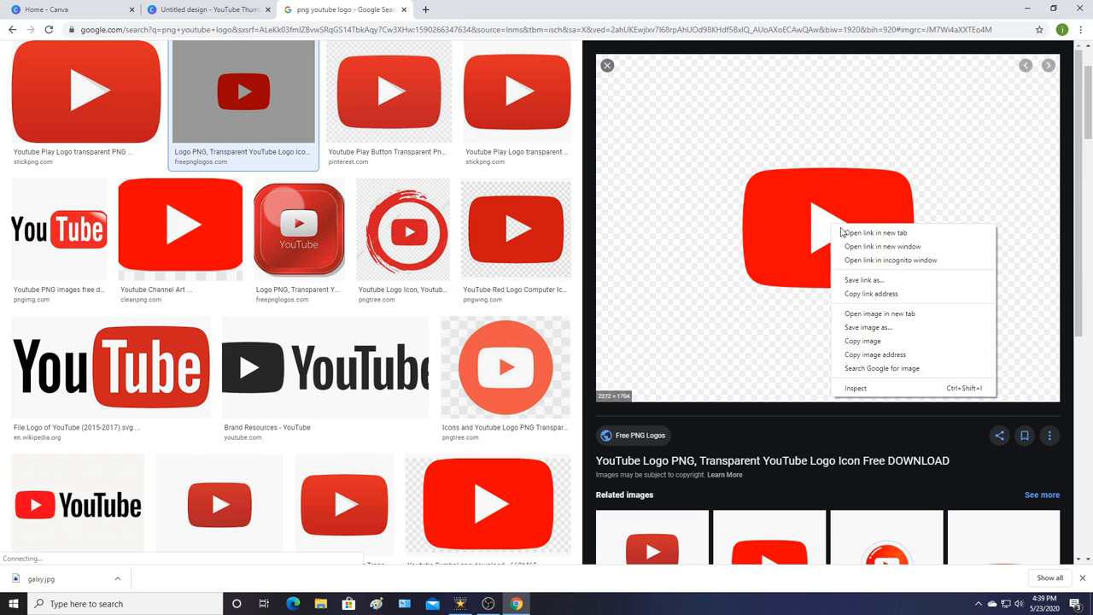
{"action": "left_click", "coordinate": [865, 327]}
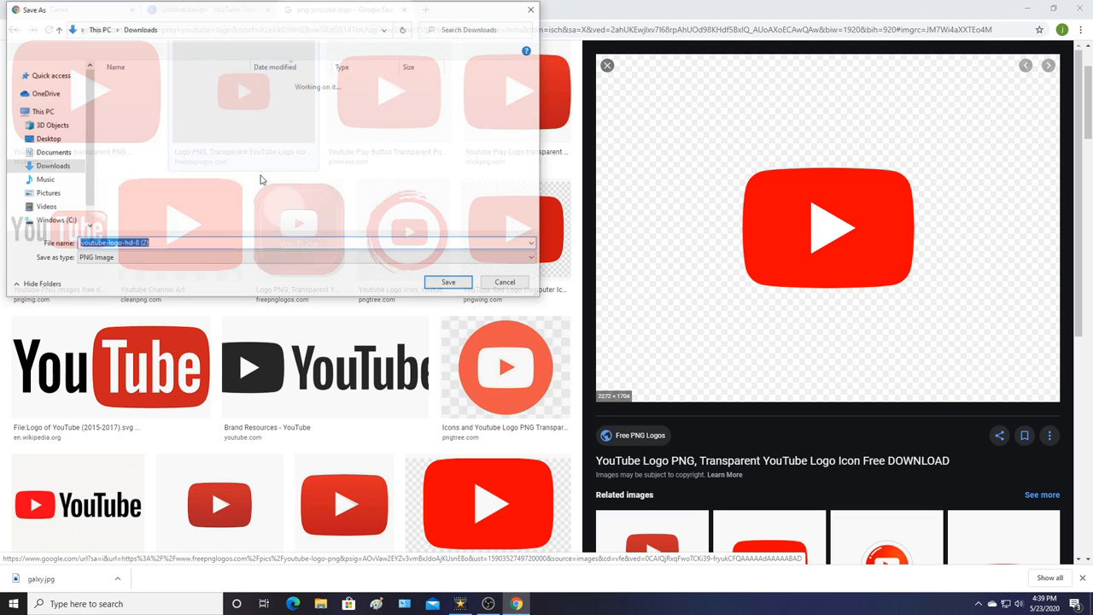
{"action": "left_click", "coordinate": [507, 285]}
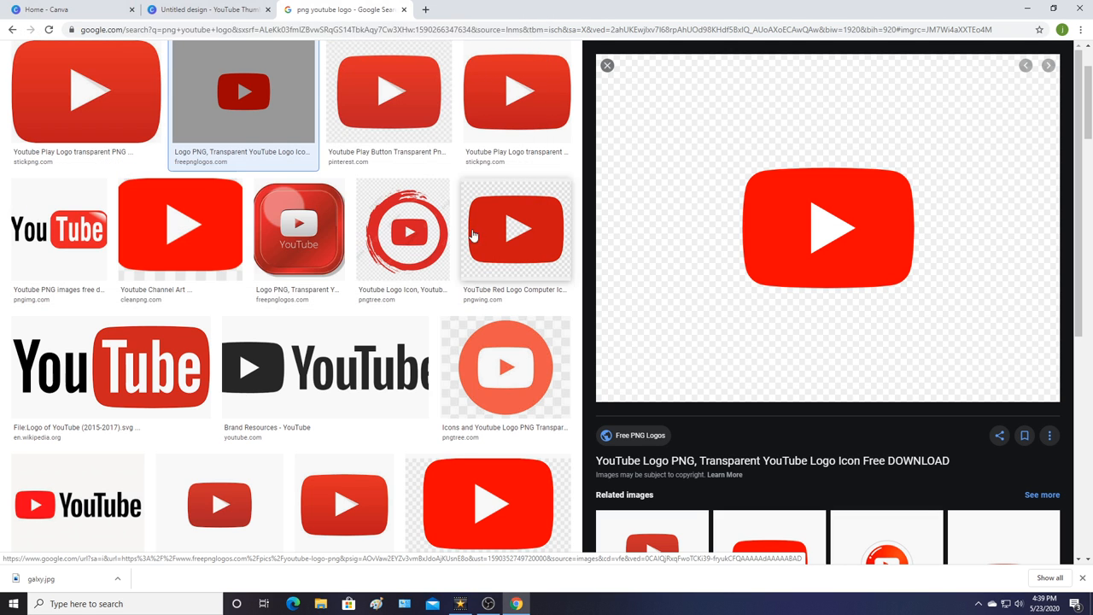
- Return to the Canva design and add the already uploaded red YouTube play logo to the page
{"action": "left_click", "coordinate": [198, 12]}
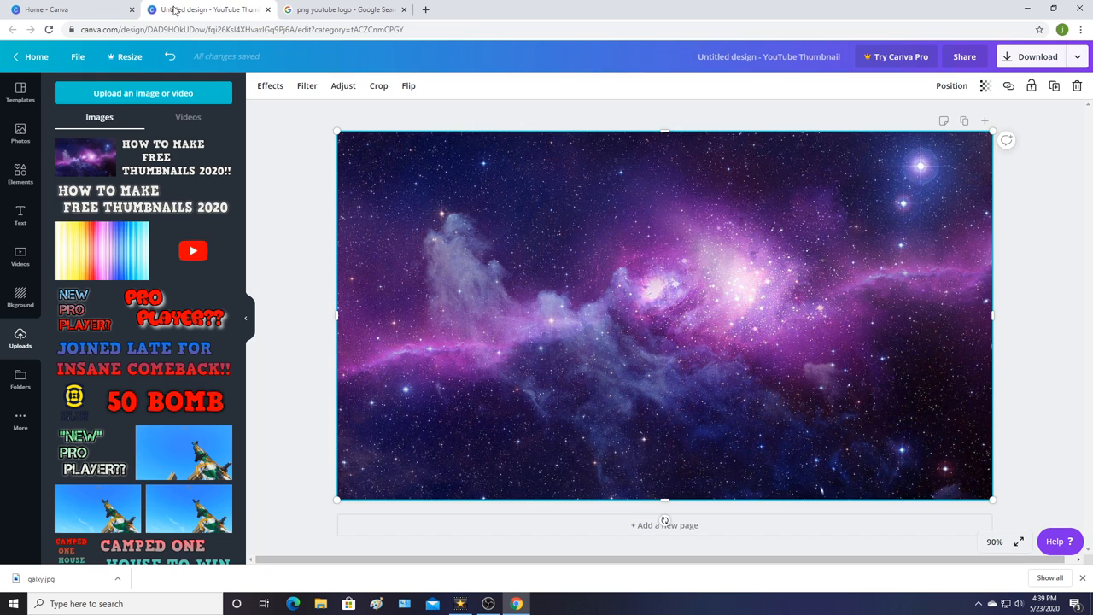
{"action": "left_click", "coordinate": [168, 94]}
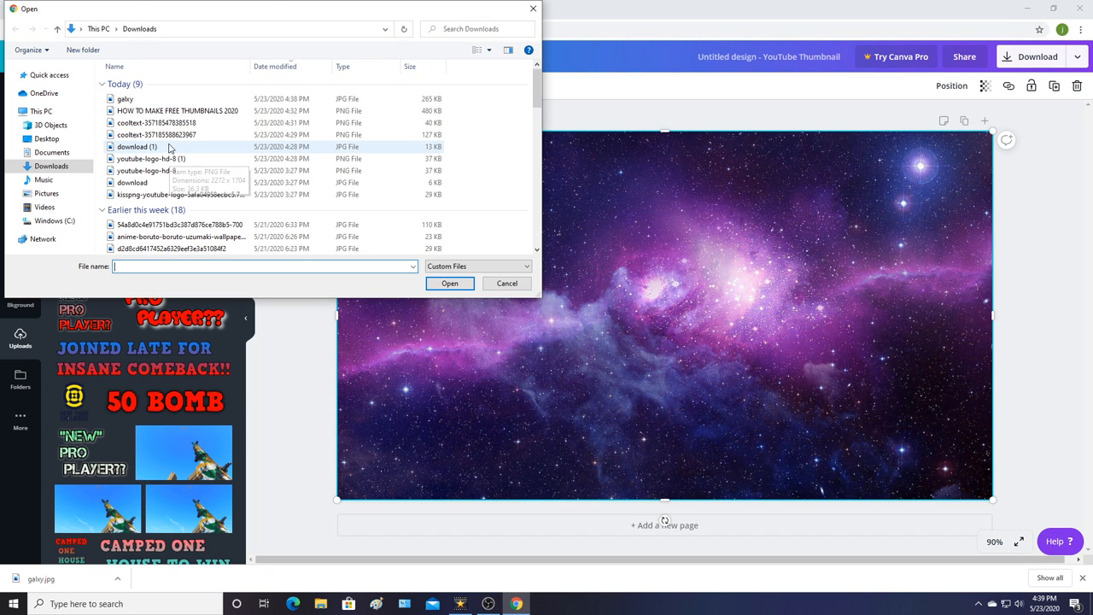
{"action": "left_click", "coordinate": [507, 284]}
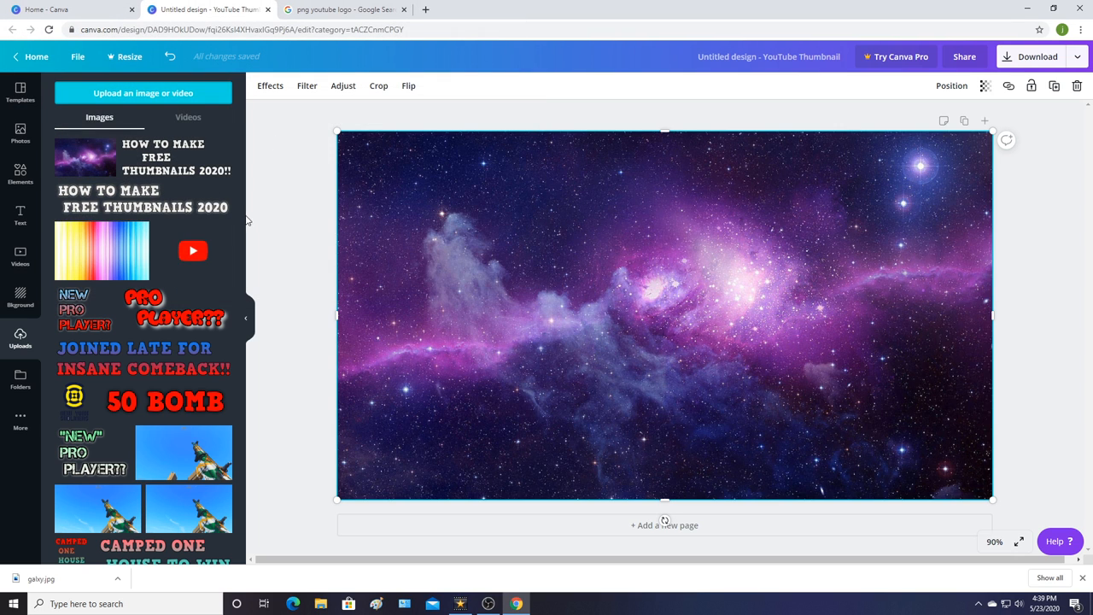
{"action": "left_click", "coordinate": [206, 257]}
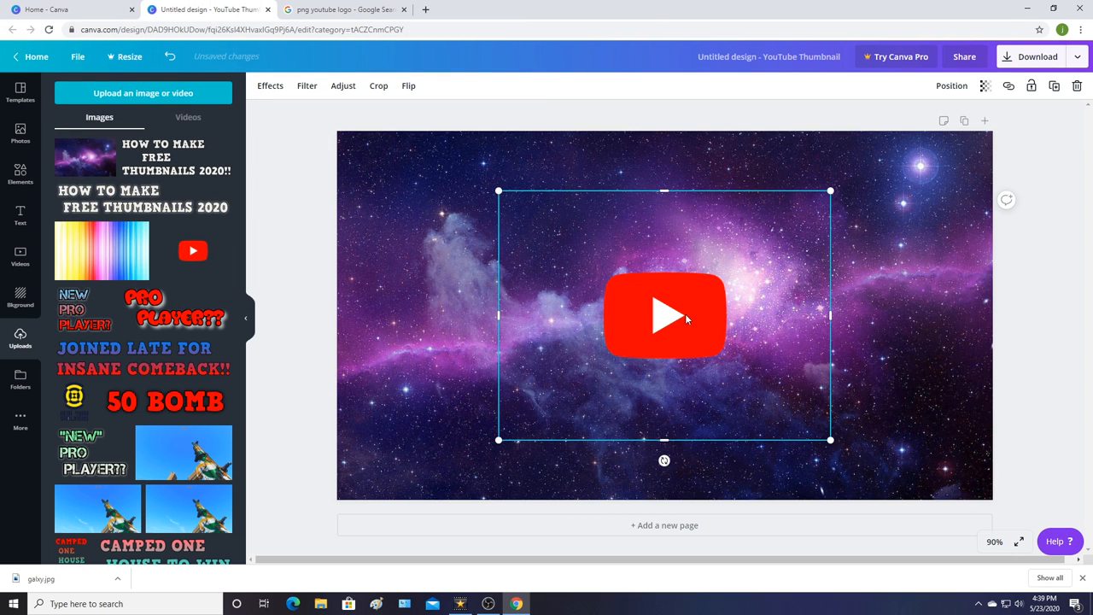
- Move the YouTube logo toward the canvas's upper right, shrink it slightly and tilt it clockwise
{"action": "left_click_drag", "start_coordinate": [687, 319], "coordinate": [825, 207]}
{"action": "left_click_drag", "start_coordinate": [974, 328], "coordinate": [956, 313]}
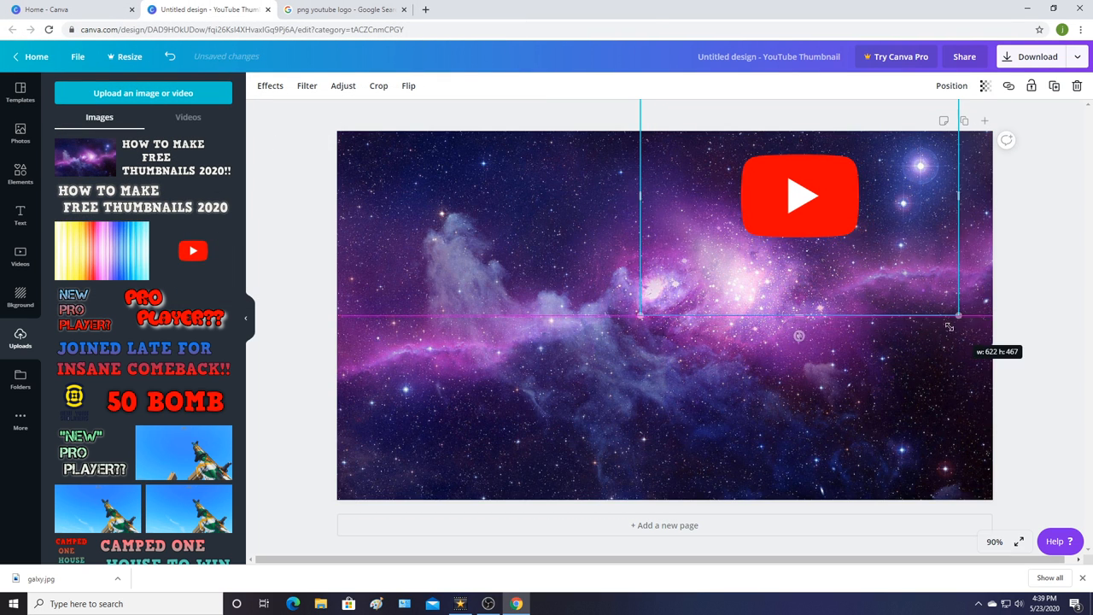
{"action": "left_click_drag", "start_coordinate": [798, 333], "coordinate": [759, 328]}
- Enlarge the tilted YouTube logo, place it in the canvas's upper-right corner and deselect it
{"action": "left_click_drag", "start_coordinate": [910, 357], "coordinate": [1016, 427]}
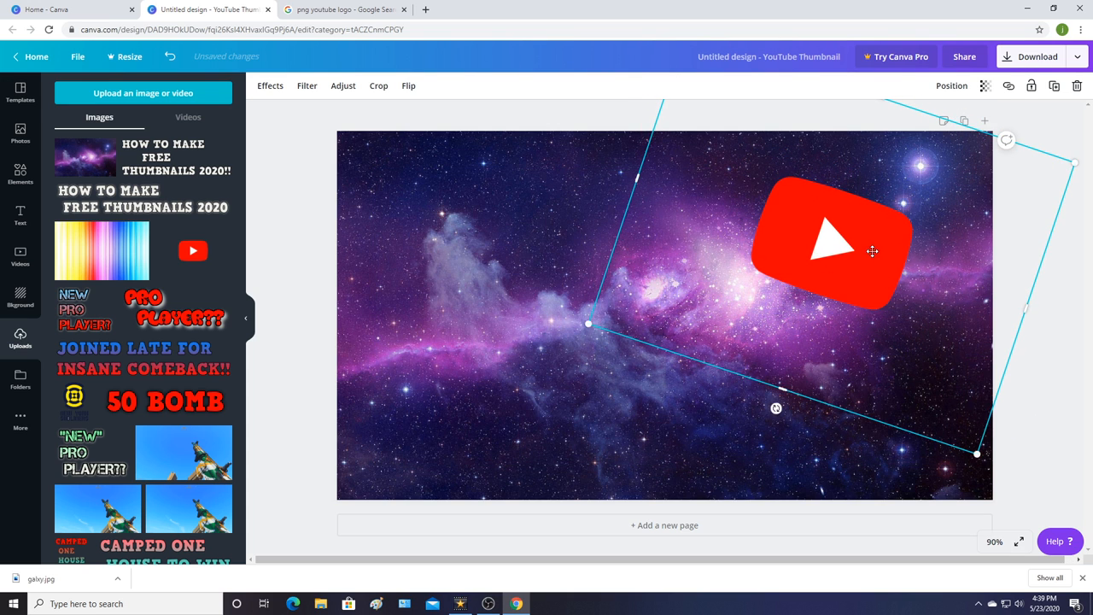
{"action": "left_click_drag", "start_coordinate": [872, 251], "coordinate": [887, 231]}
{"action": "left_click_drag", "start_coordinate": [988, 411], "coordinate": [1065, 484]}
{"action": "left_click_drag", "start_coordinate": [905, 244], "coordinate": [848, 216]}
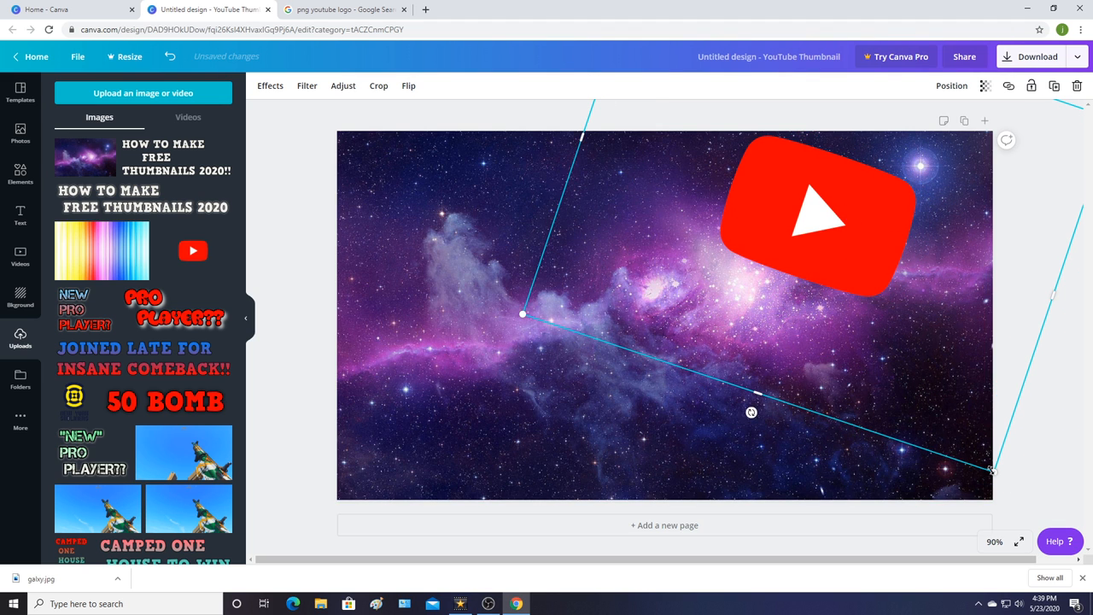
{"action": "left_click_drag", "start_coordinate": [992, 470], "coordinate": [1006, 469]}
{"action": "left_click_drag", "start_coordinate": [847, 214], "coordinate": [893, 231]}
{"action": "left_click", "coordinate": [529, 117]}
{"action": "left_click", "coordinate": [465, 126]}
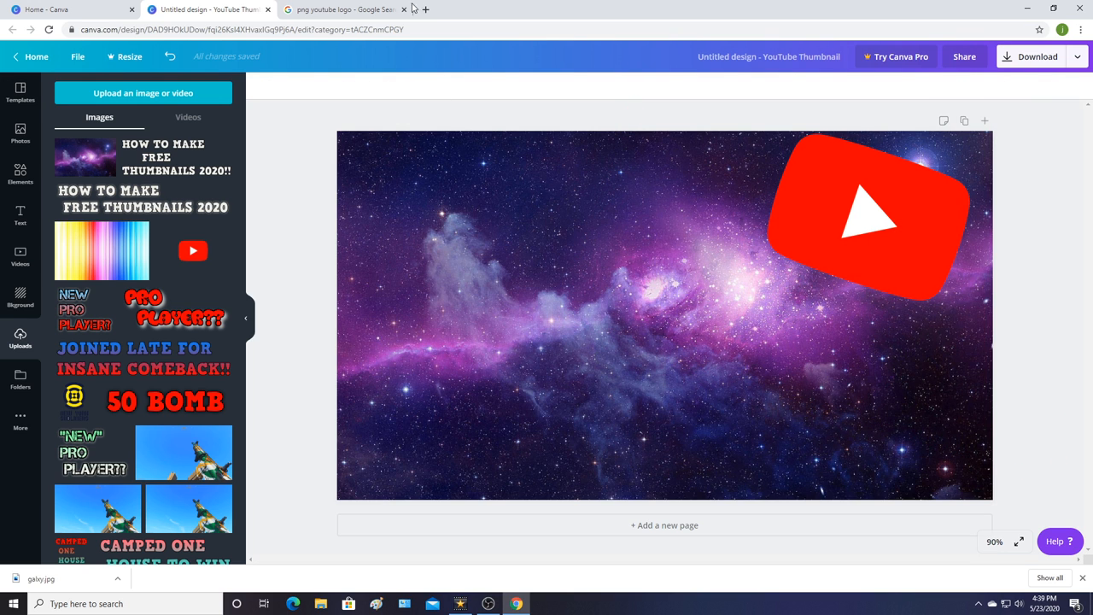
- Search Google for "word png generator" in the YouTube logo search tab and open the Cool Text Graphics Generator site
{"action": "left_click", "coordinate": [334, 8]}
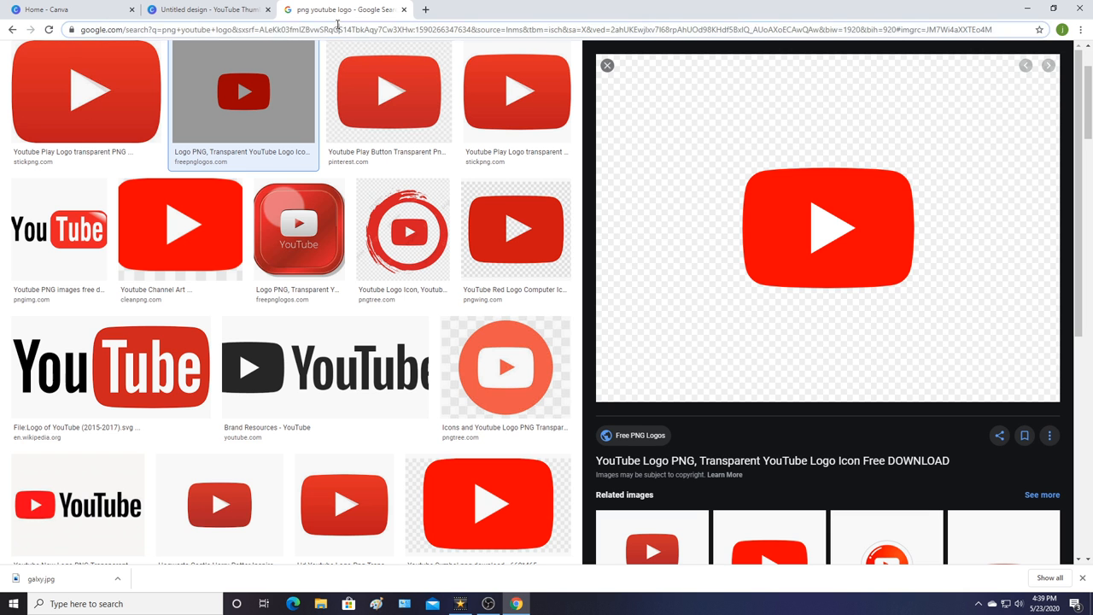
{"action": "left_click", "coordinate": [337, 29]}
{"action": "type", "text": "word p"}
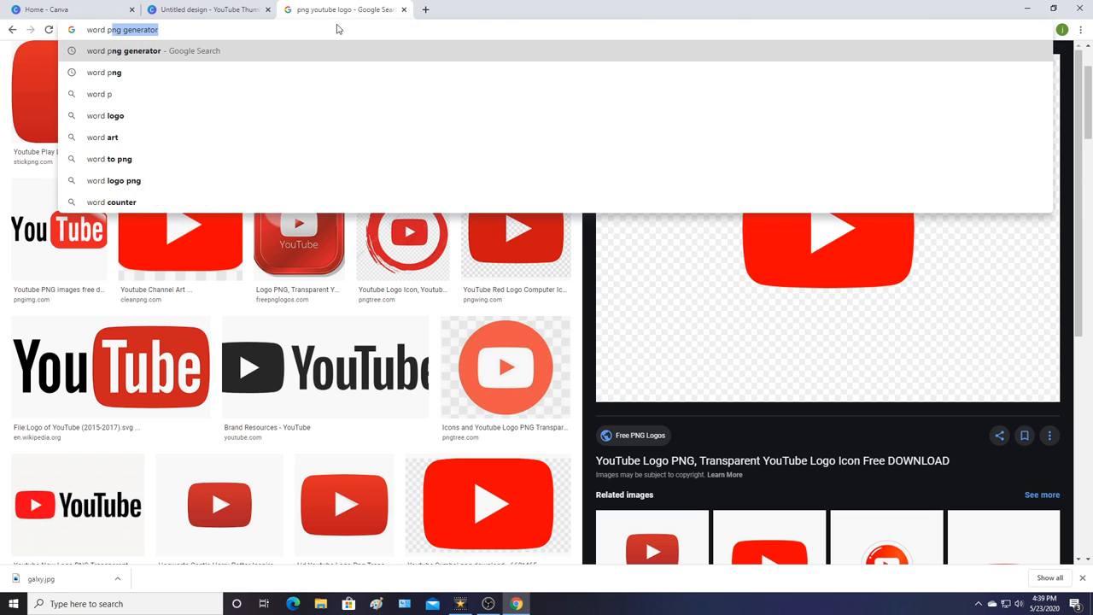
{"action": "type", "text": "ng"}
{"action": "key", "text": "Return"}
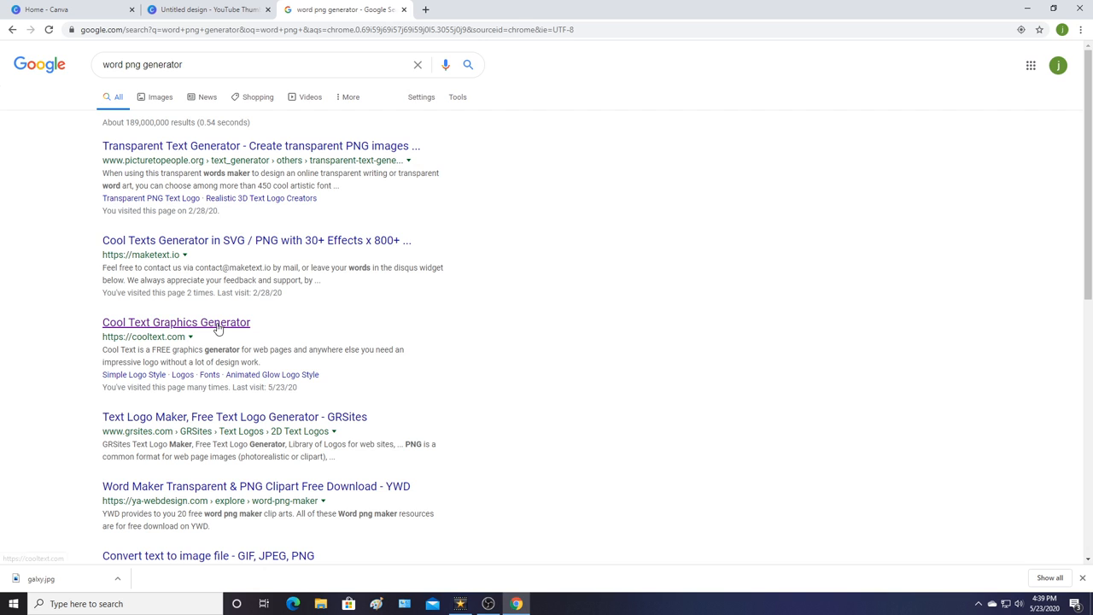
{"action": "left_click", "coordinate": [218, 323]}
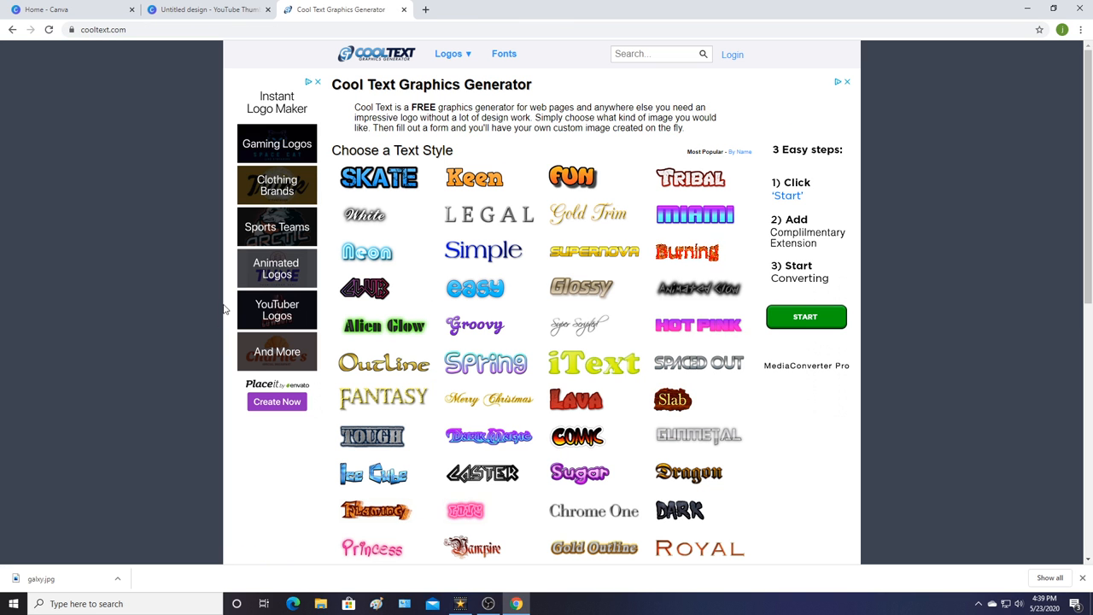
- Browse the Cool Text styles and open the Keen text generator
{"action": "scroll", "coordinate": [627, 251], "scroll_direction": "down", "scroll_amount": 1}
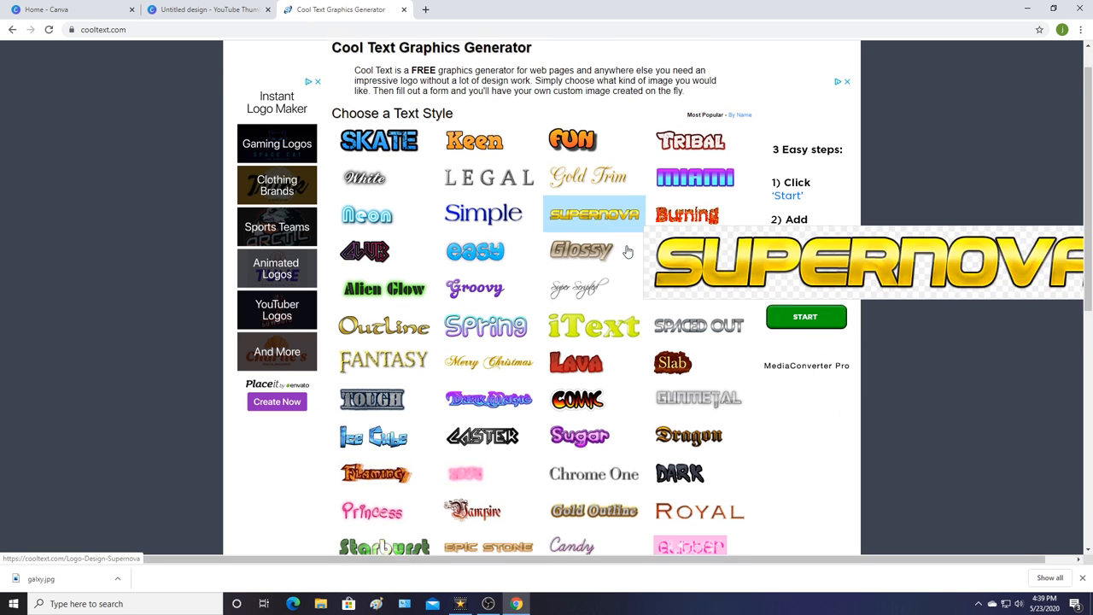
{"action": "scroll", "coordinate": [628, 251], "scroll_direction": "down", "scroll_amount": 1}
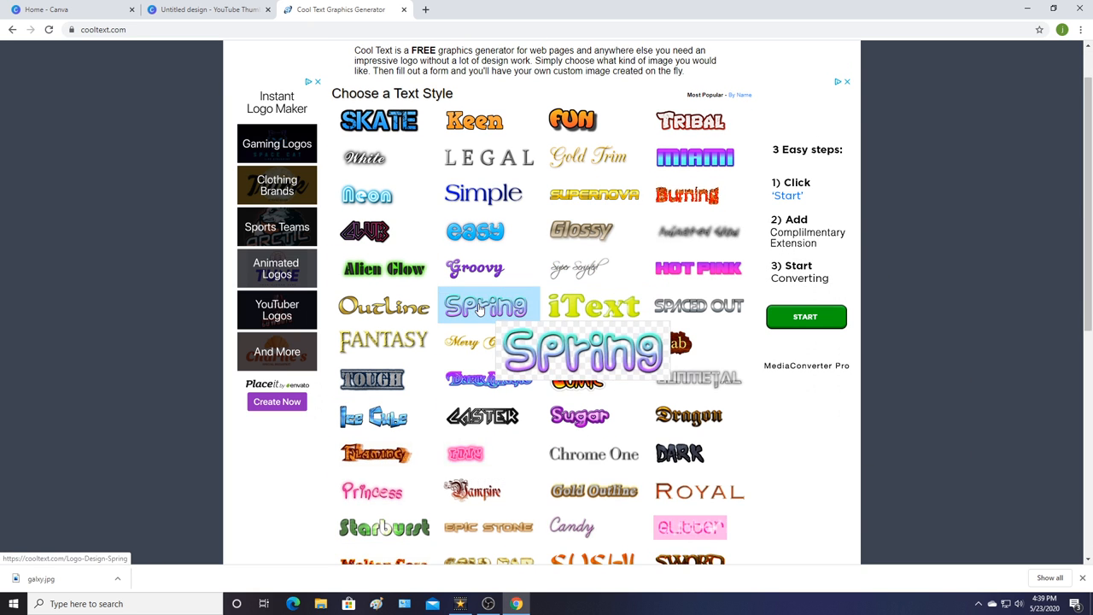
{"action": "scroll", "coordinate": [480, 309], "scroll_direction": "up", "scroll_amount": 1}
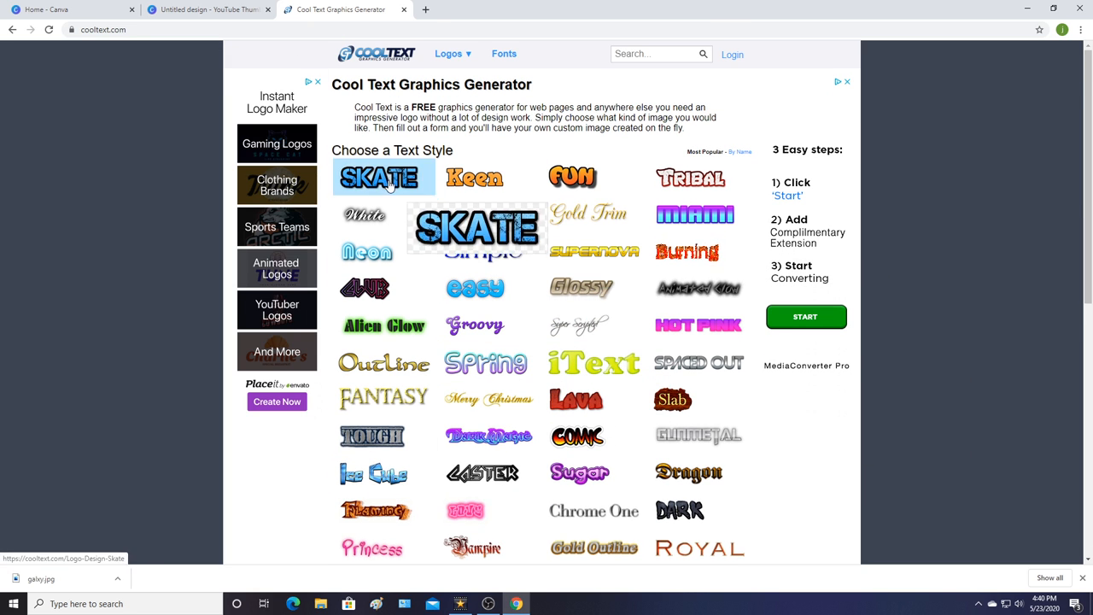
{"action": "left_click", "coordinate": [475, 178]}
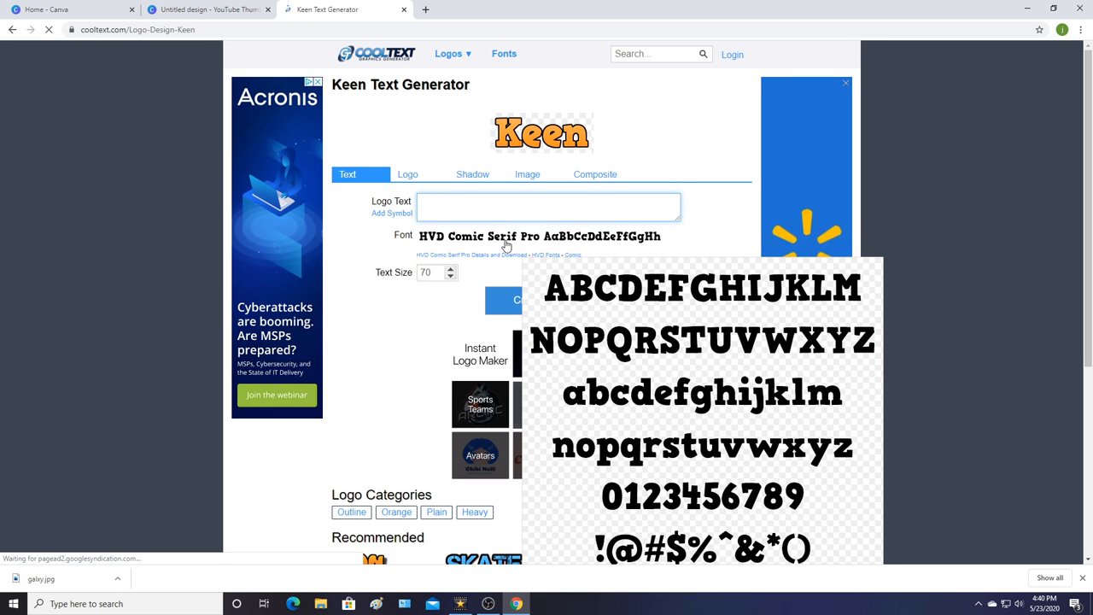
- Enter "HOW TO MAKE FREE THUMBNAILS IN 2020!" as the logo text
{"action": "type", "text": "HOW"}
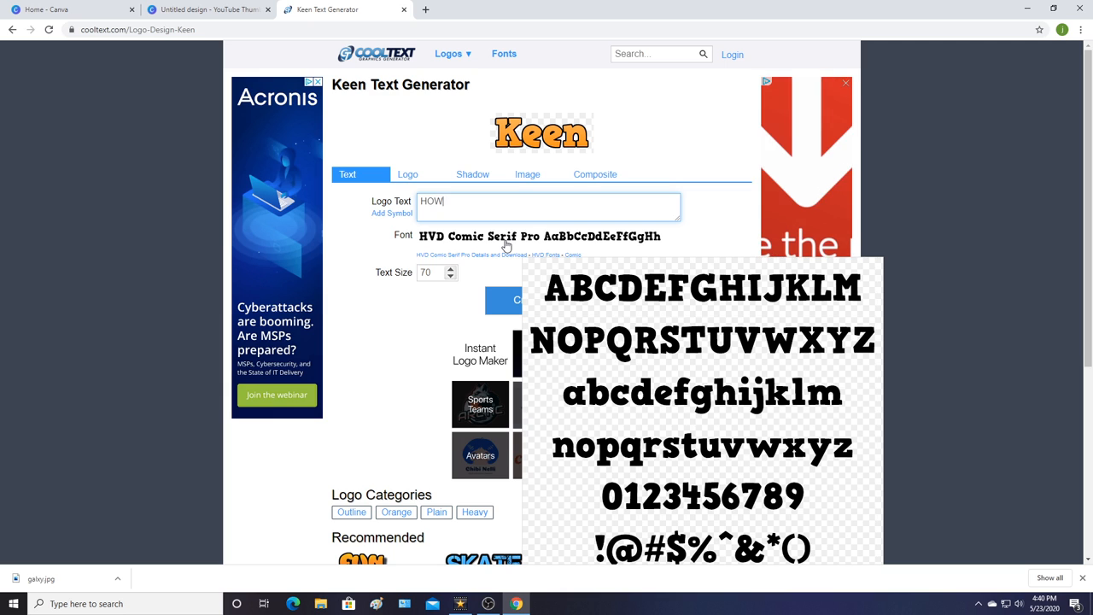
{"action": "type", "text": " TO "}
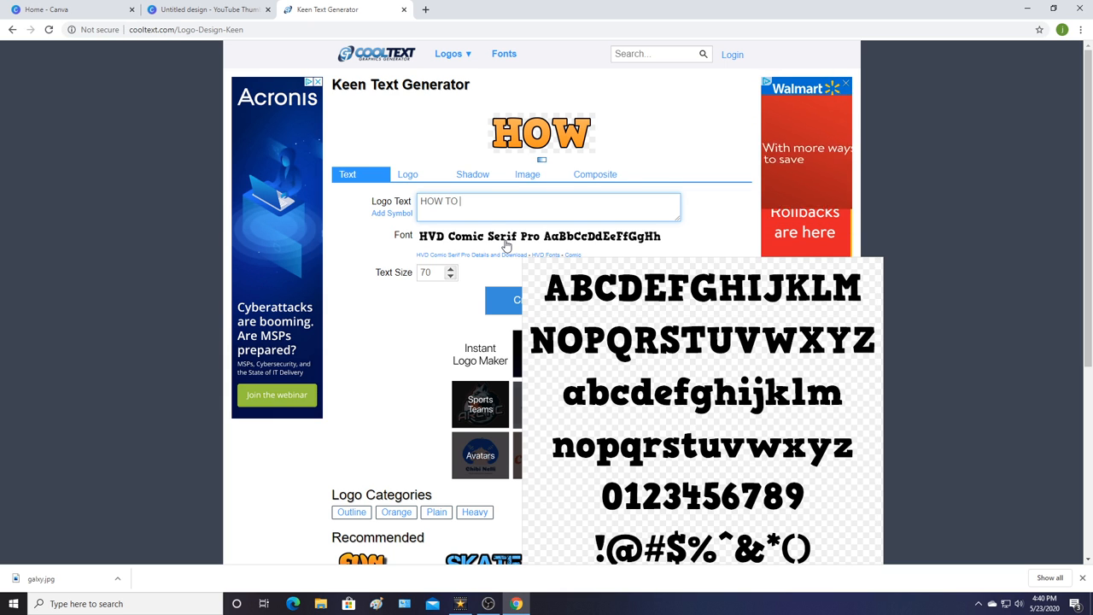
{"action": "type", "text": "MAKE FREE THUMBNAILS"}
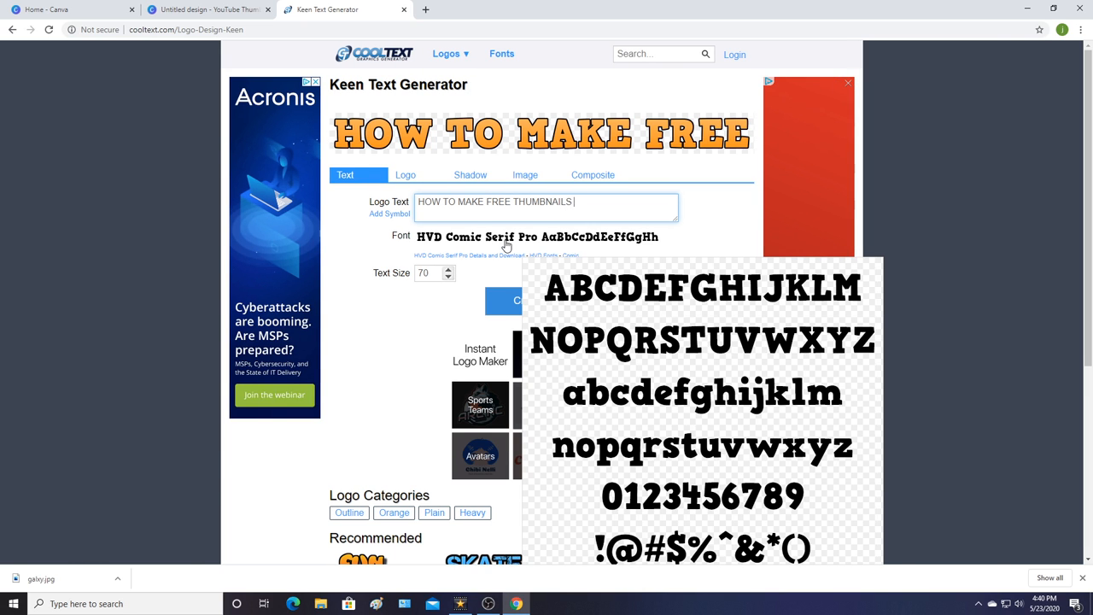
{"action": "type", "text": "2020"}
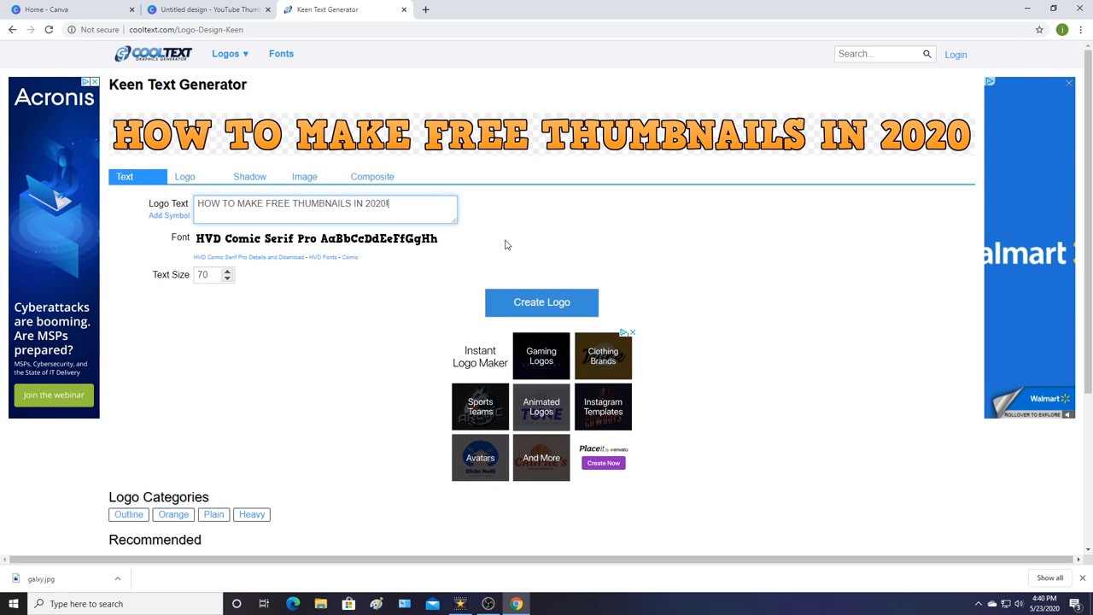
{"action": "type", "text": "!"}
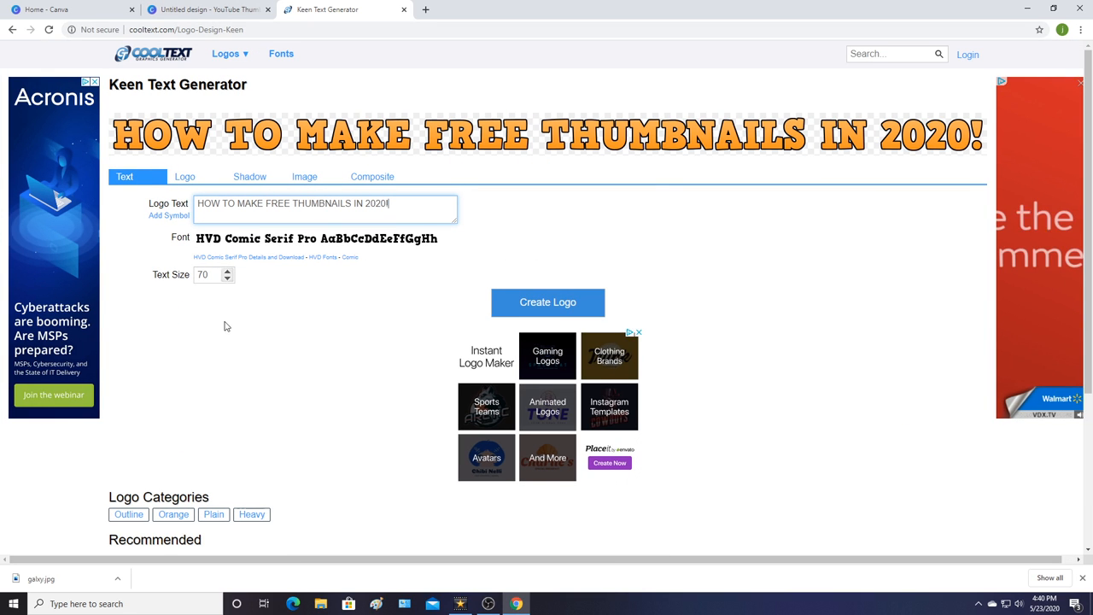
- Split the logo text into three lines, HOW TO MAKE / FREE / THUMBNAILS IN 2020!, with FREE indented
{"action": "left_click", "coordinate": [265, 206]}
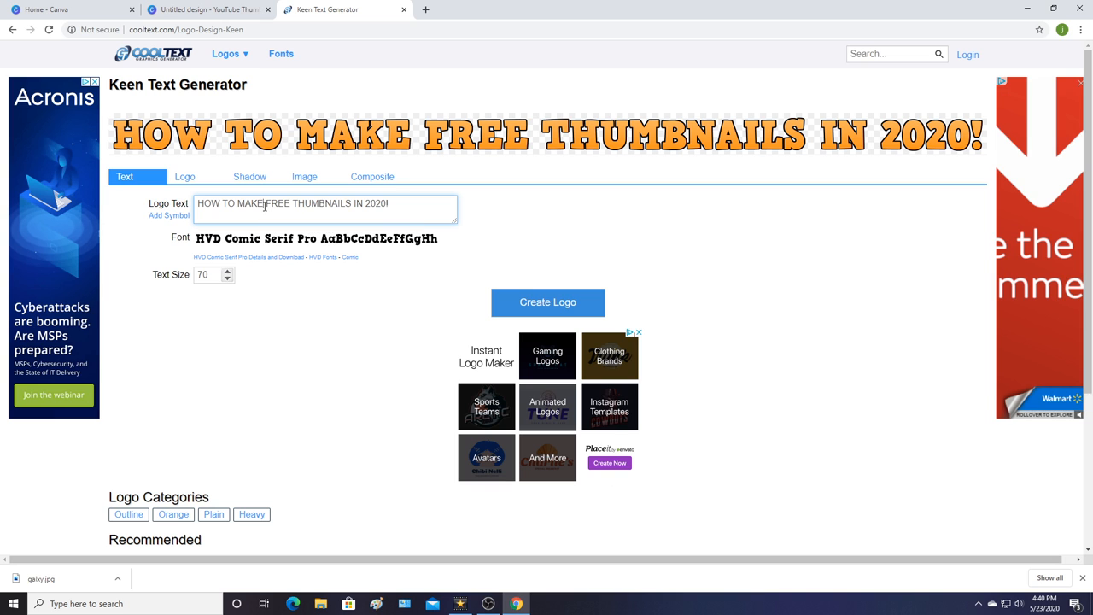
{"action": "key", "text": "Return"}
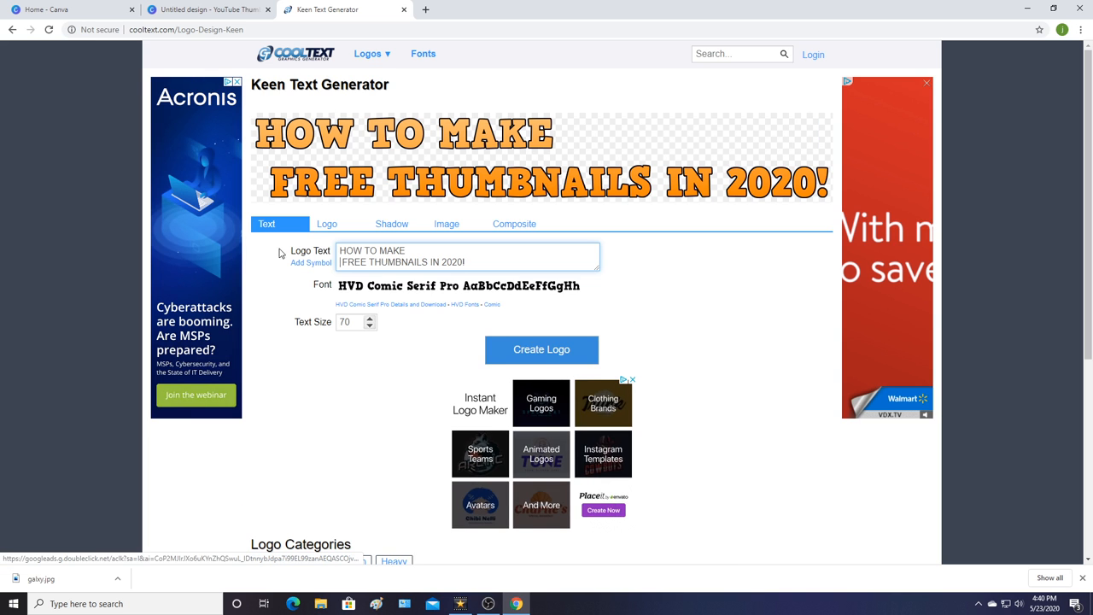
{"action": "left_click", "coordinate": [368, 263]}
{"action": "key", "text": "Return"}
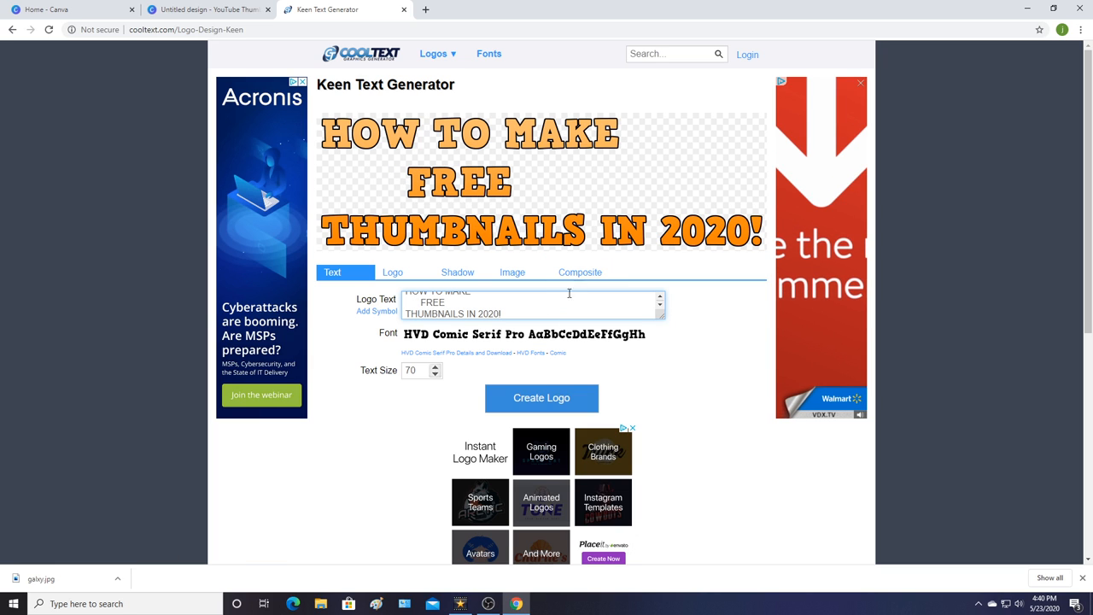
- Set the logo's start and end colors to off-white #F0EFEB and its outline color to purple #9518F5
{"action": "left_click", "coordinate": [415, 279]}
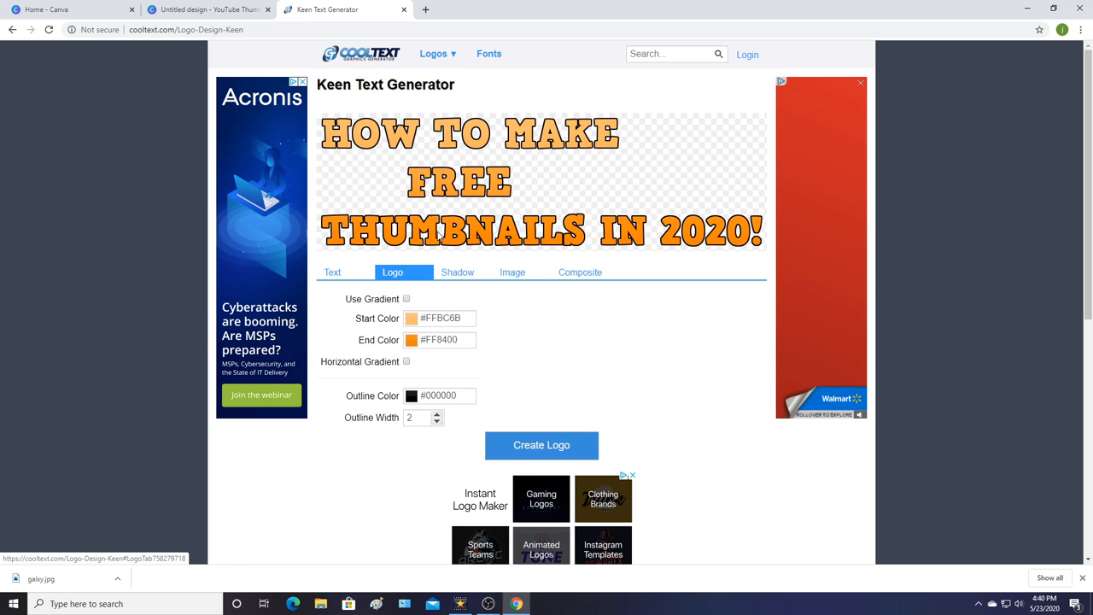
{"action": "left_click", "coordinate": [412, 320]}
{"action": "left_click", "coordinate": [413, 320]}
{"action": "left_click", "coordinate": [408, 325]}
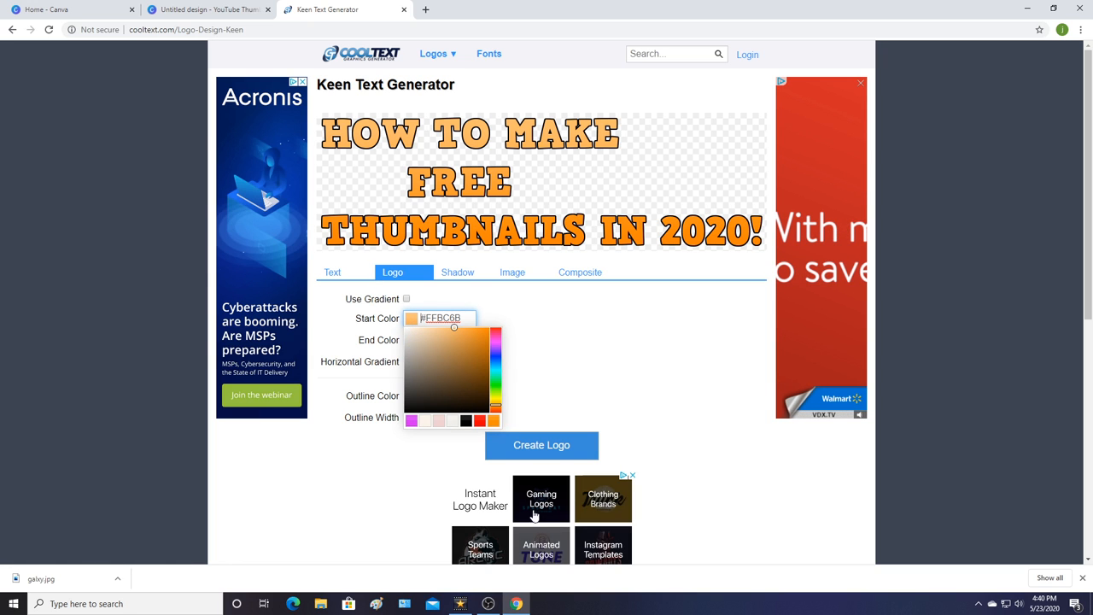
{"action": "left_click", "coordinate": [454, 422]}
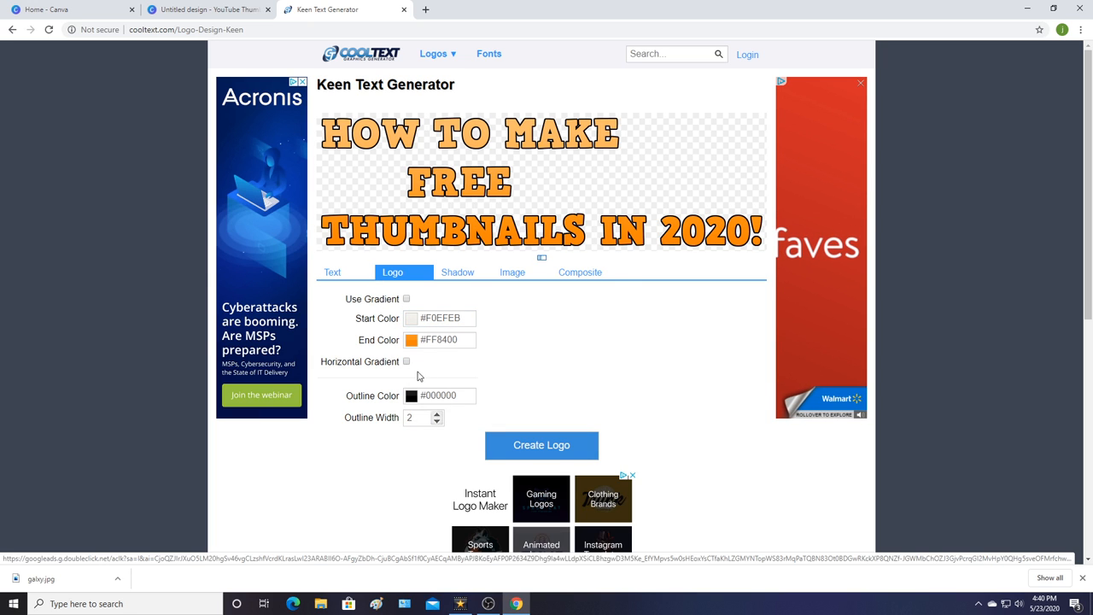
{"action": "left_click", "coordinate": [413, 341]}
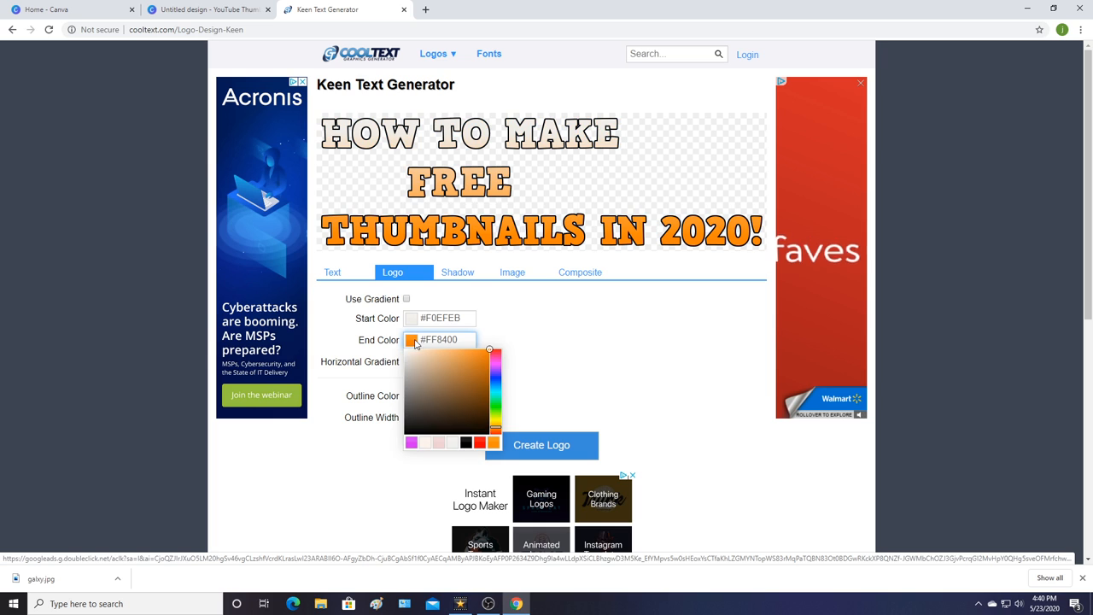
{"action": "left_click", "coordinate": [454, 443]}
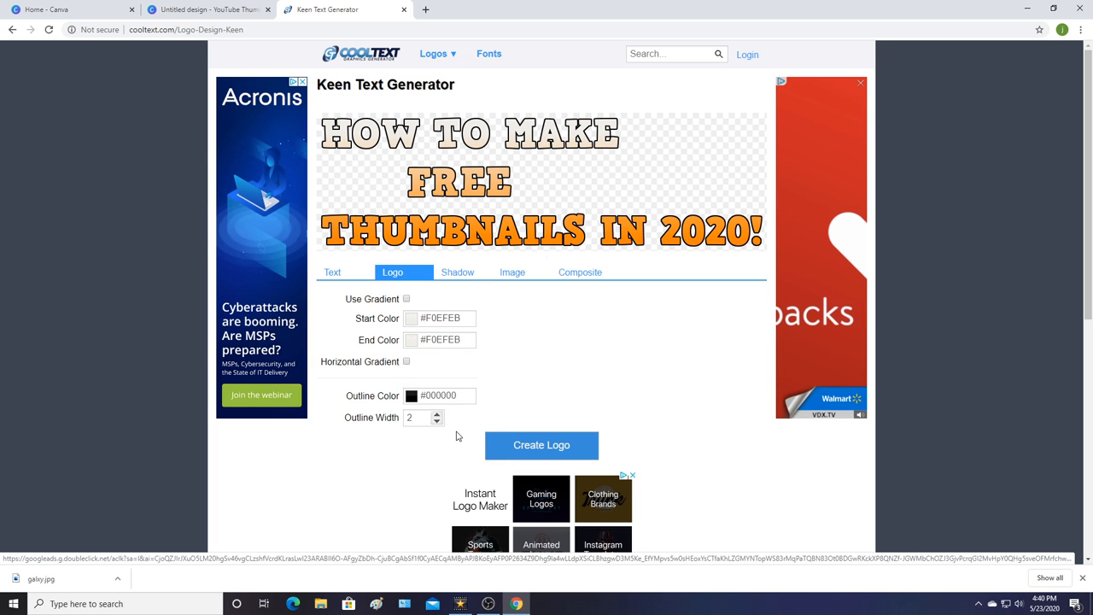
{"action": "left_click", "coordinate": [413, 396]}
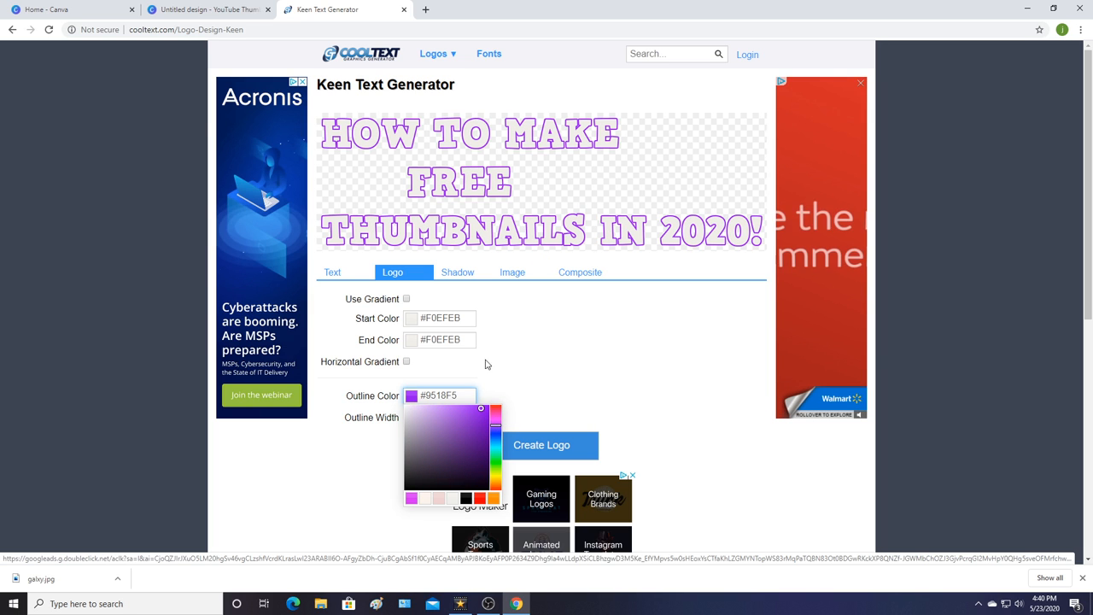
- Apply a Heavy Blur shadow to the logo text and check the image settings
{"action": "left_click", "coordinate": [459, 274]}
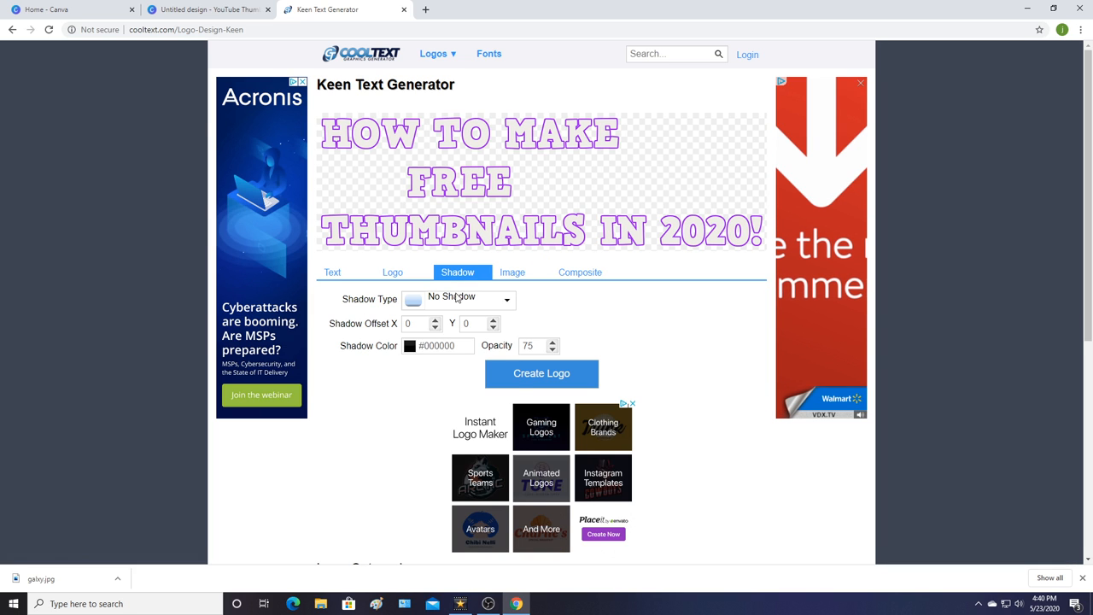
{"action": "left_click", "coordinate": [451, 299]}
{"action": "left_click", "coordinate": [451, 389]}
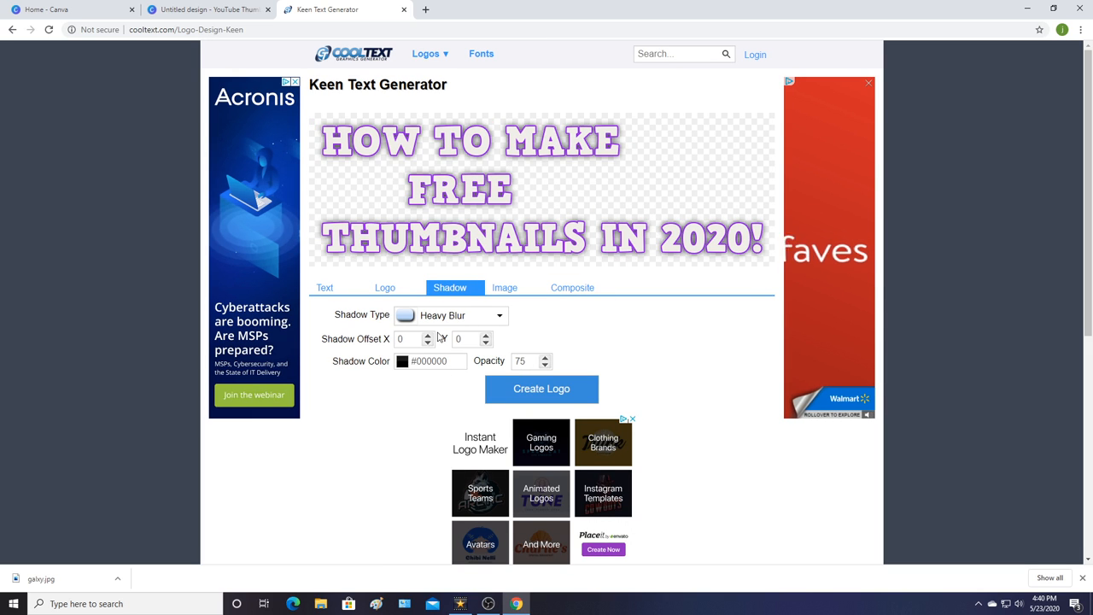
{"action": "left_click", "coordinate": [504, 288]}
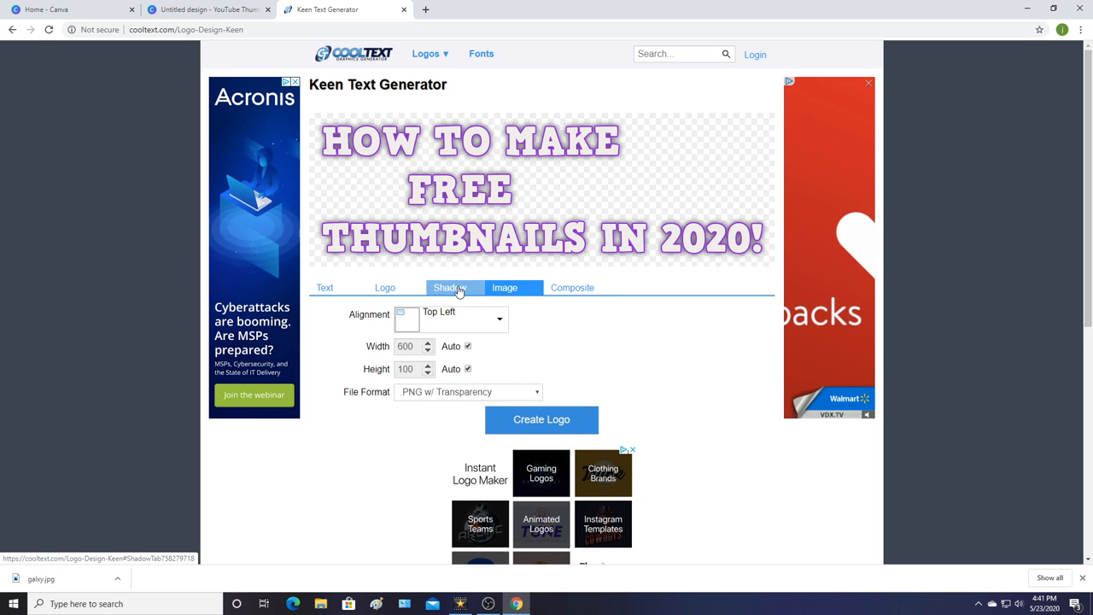
{"action": "left_click", "coordinate": [459, 290]}
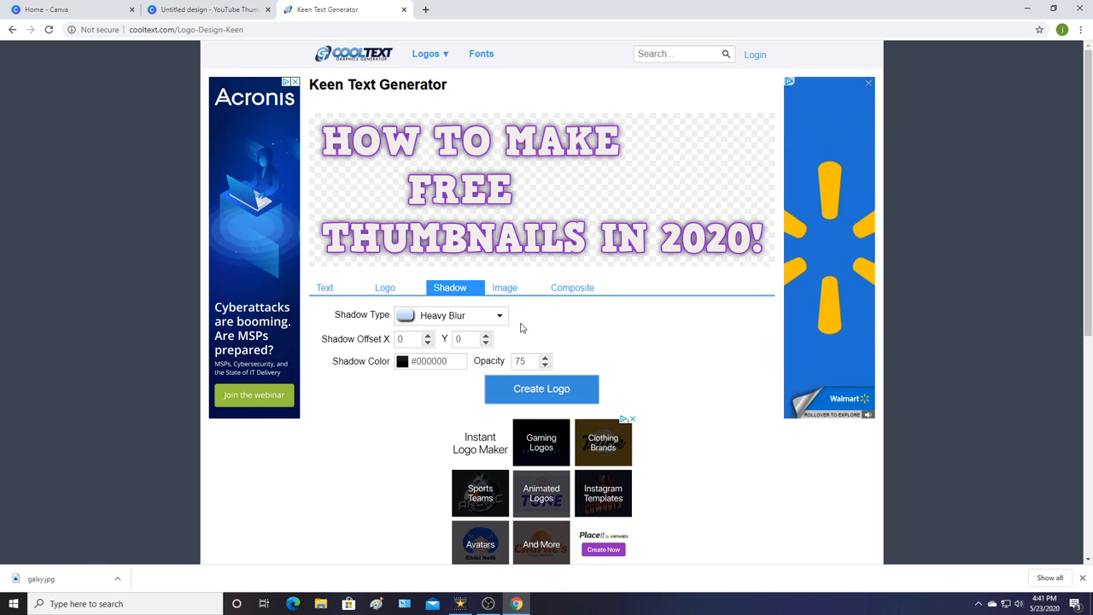
- Generate and download the text logo, and upload the new cooltext PNG to the Canva design's uploads
{"action": "left_click", "coordinate": [541, 389]}
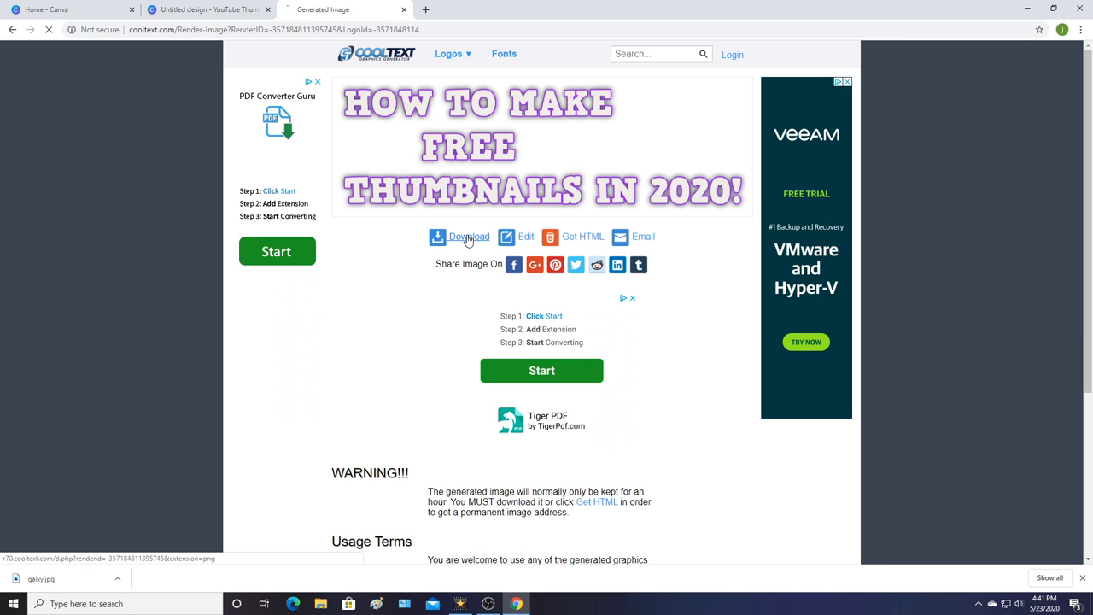
{"action": "left_click", "coordinate": [468, 238]}
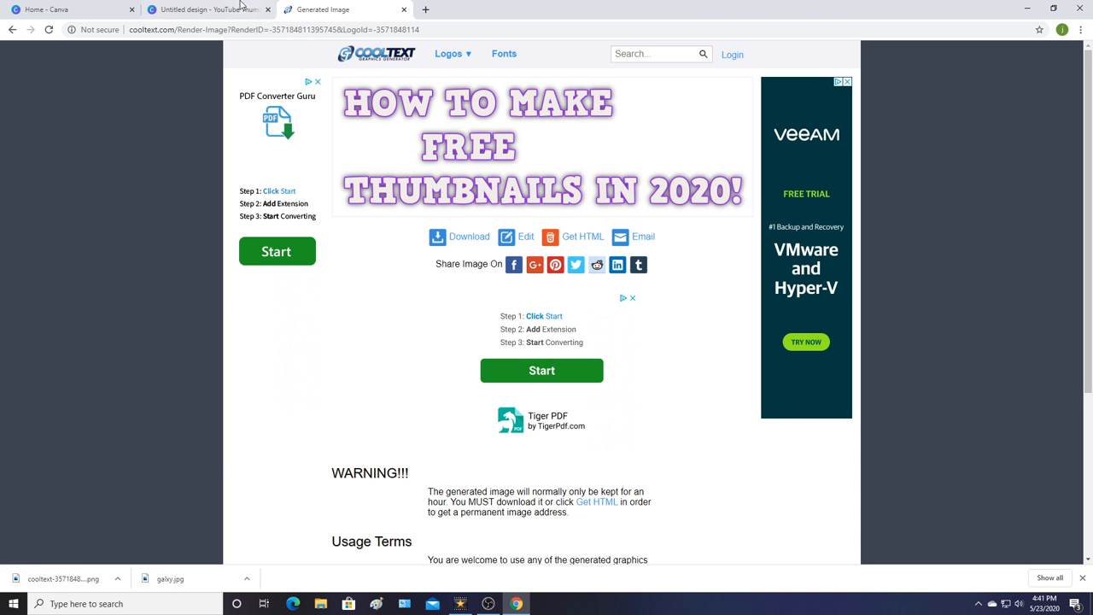
{"action": "left_click", "coordinate": [209, 9]}
{"action": "left_click", "coordinate": [181, 98]}
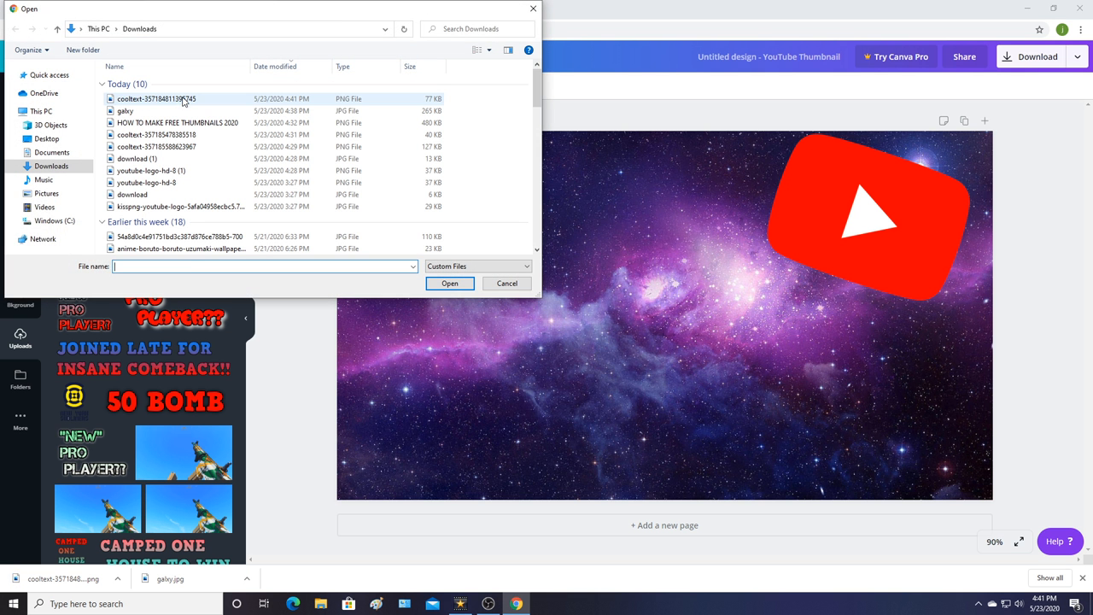
{"action": "left_click", "coordinate": [182, 99]}
{"action": "left_click", "coordinate": [455, 285]}
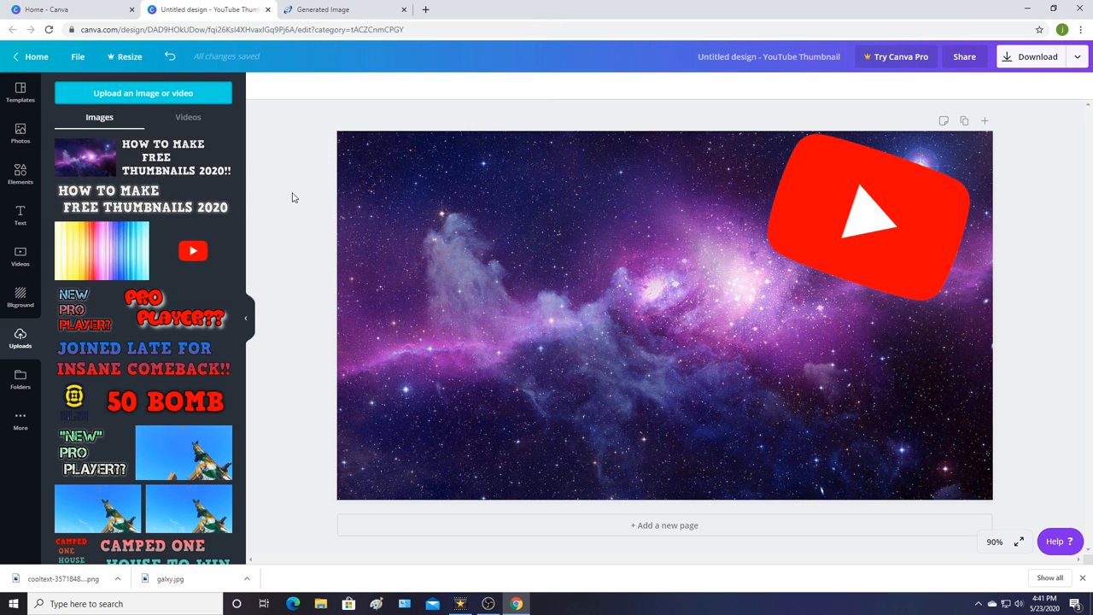
- Add the uploaded HOW TO MAKE FREE THUMBNAILS IN 2020! image to the page, enlarged nearly to canvas width in the upper-left corner
{"action": "left_click", "coordinate": [169, 167]}
{"action": "left_click_drag", "start_coordinate": [481, 284], "coordinate": [419, 235]}
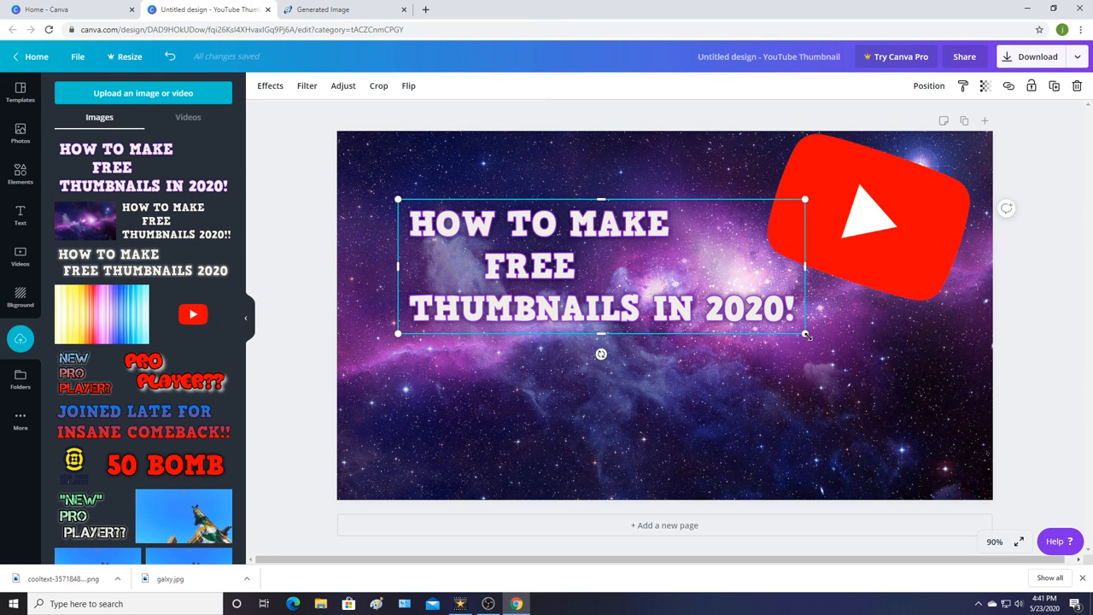
{"action": "left_click_drag", "start_coordinate": [804, 333], "coordinate": [1013, 403]}
{"action": "left_click_drag", "start_coordinate": [826, 349], "coordinate": [782, 426]}
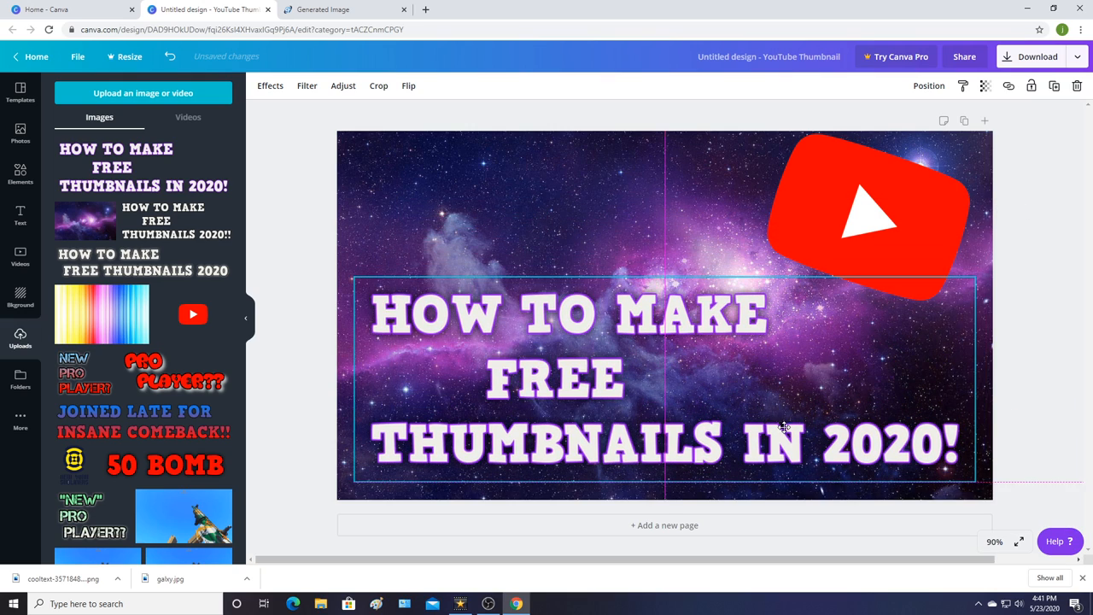
{"action": "left_click_drag", "start_coordinate": [359, 279], "coordinate": [359, 203]}
{"action": "left_click_drag", "start_coordinate": [522, 378], "coordinate": [510, 248]}
{"action": "left_click_drag", "start_coordinate": [559, 282], "coordinate": [559, 258]}
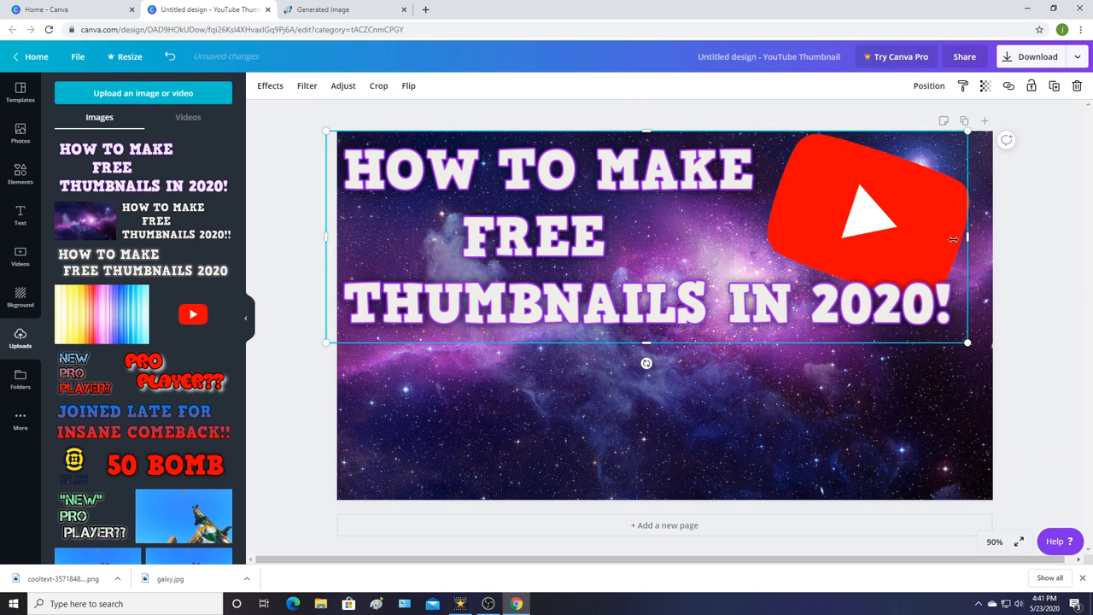
- Try cropping the title image's right side back to the YouTube logo, and delete the title image from the page
{"action": "left_click_drag", "start_coordinate": [953, 239], "coordinate": [770, 237]}
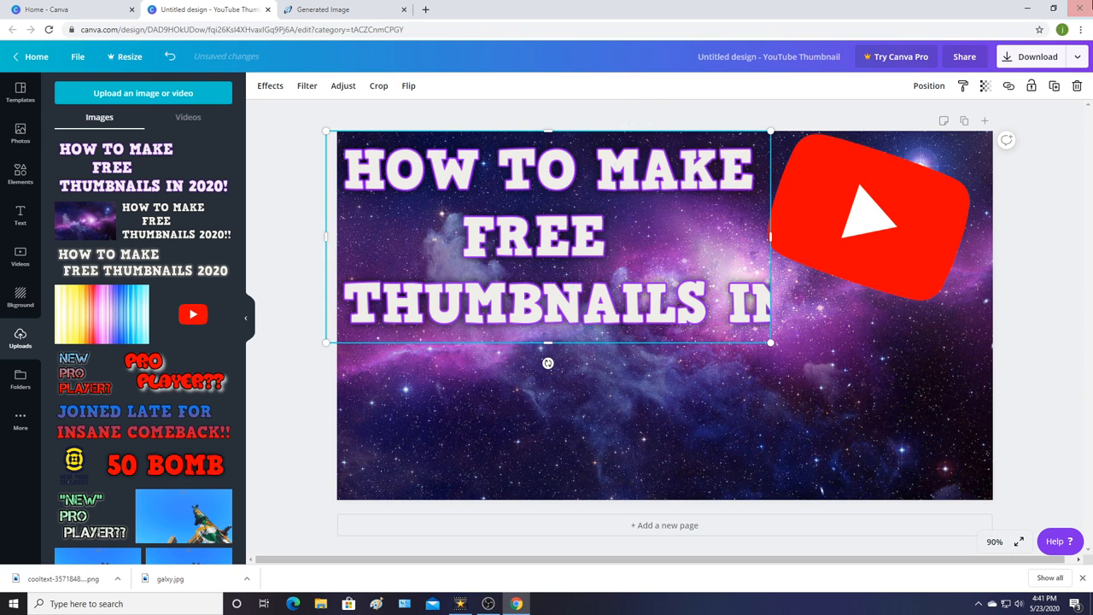
{"action": "left_click", "coordinate": [1077, 89]}
- Return to the Cool Text Keen generator, remove "IN 2020!" from the logo text, and generate and download the shortened logo
{"action": "left_click", "coordinate": [324, 9]}
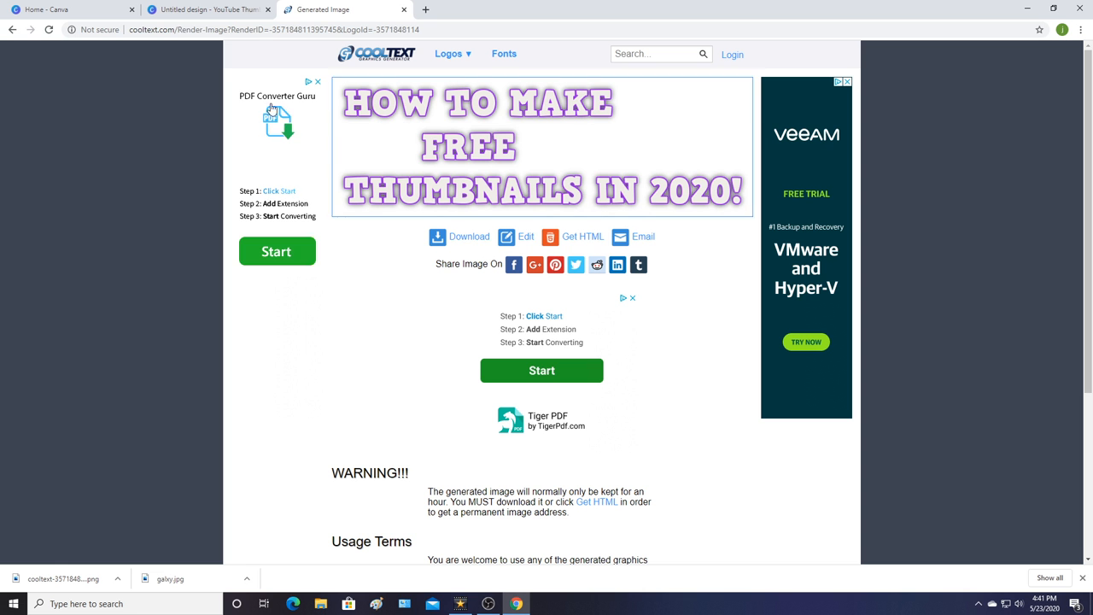
{"action": "left_click", "coordinate": [11, 30]}
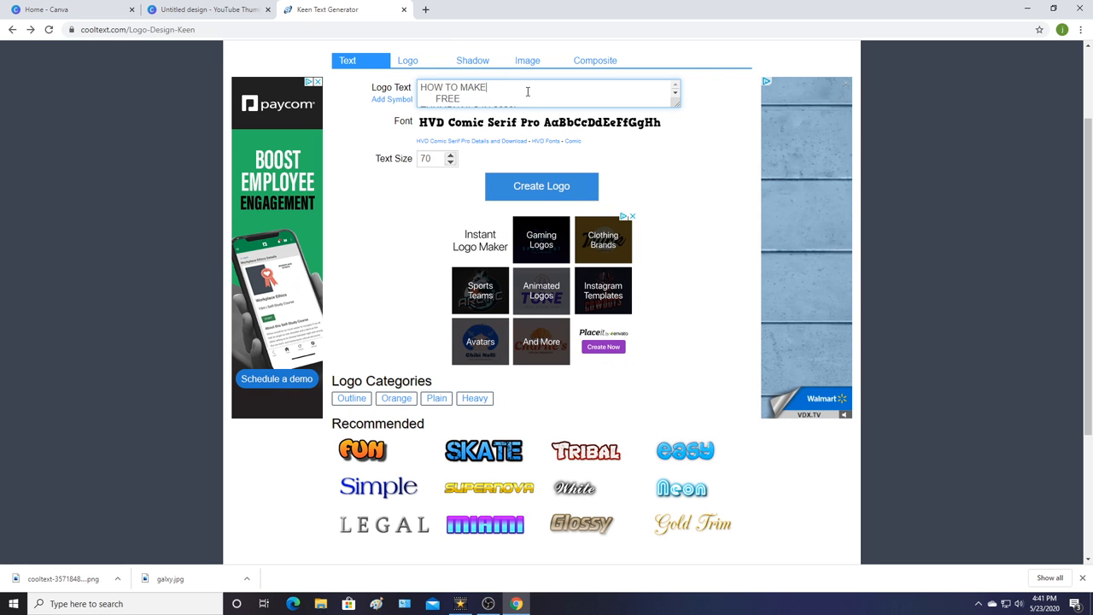
{"action": "left_click", "coordinate": [418, 64]}
{"action": "scroll", "coordinate": [410, 102], "scroll_direction": "down", "scroll_amount": 1}
{"action": "scroll", "coordinate": [413, 134], "scroll_direction": "up", "scroll_amount": 3}
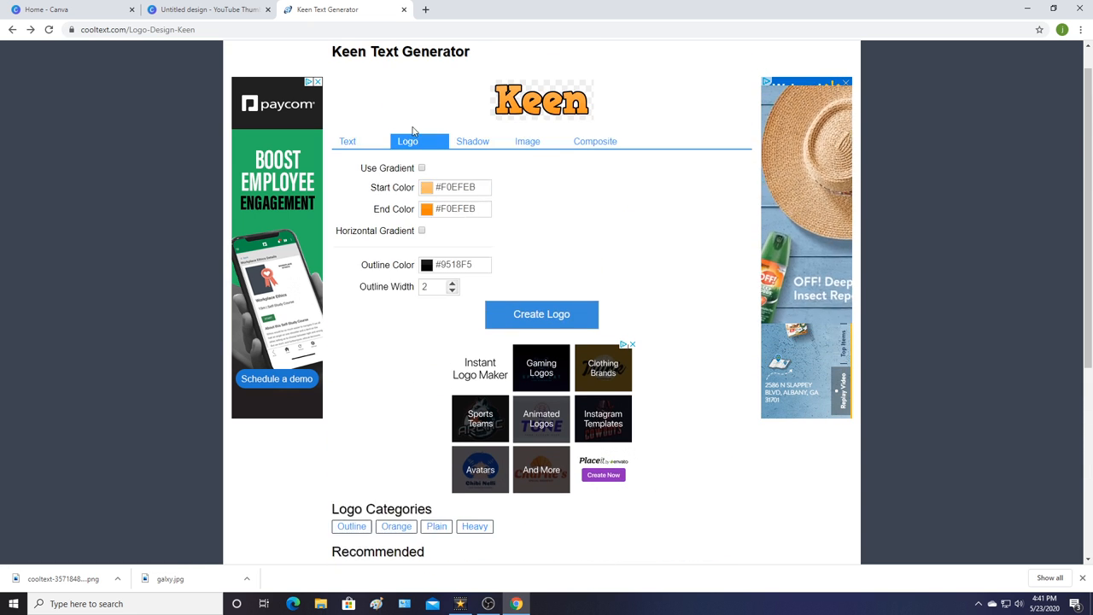
{"action": "left_click", "coordinate": [351, 182]}
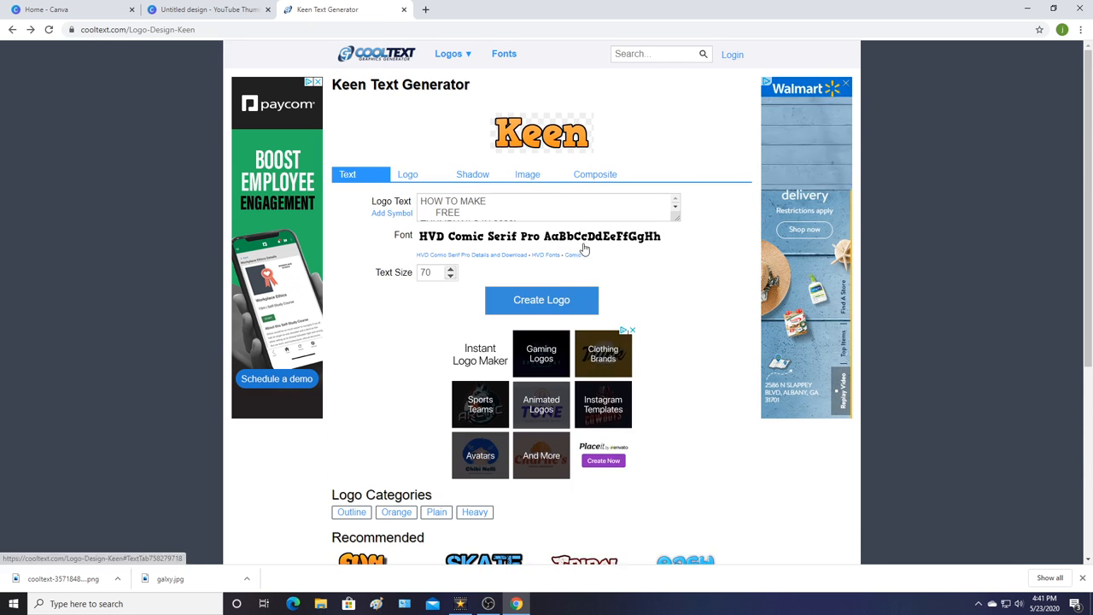
{"action": "left_click", "coordinate": [676, 213]}
{"action": "left_click_drag", "start_coordinate": [519, 213], "coordinate": [483, 214]}
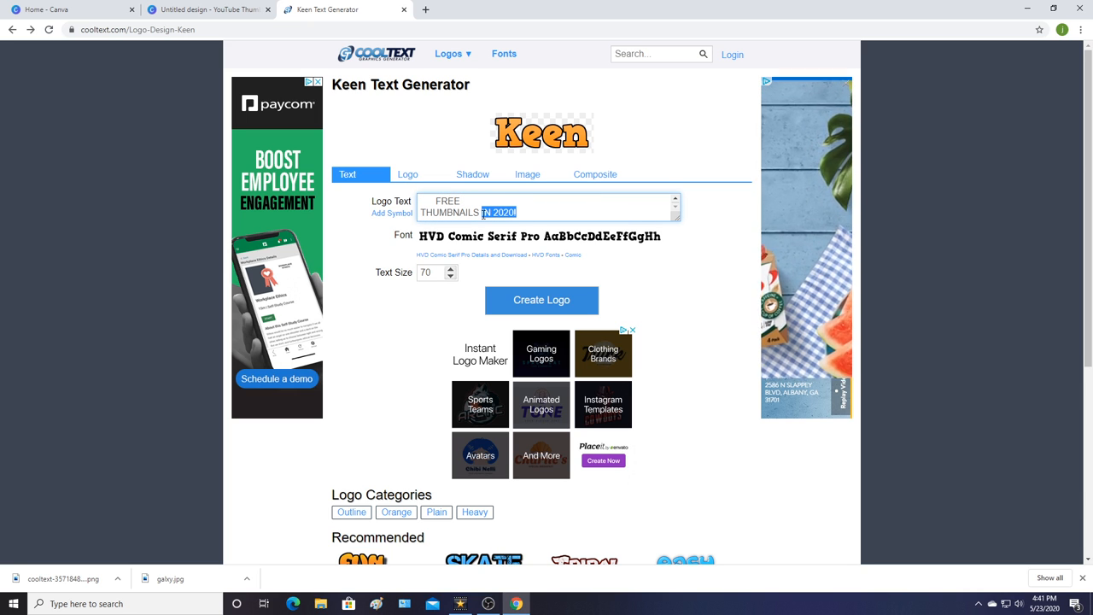
{"action": "key", "text": "BackSpace"}
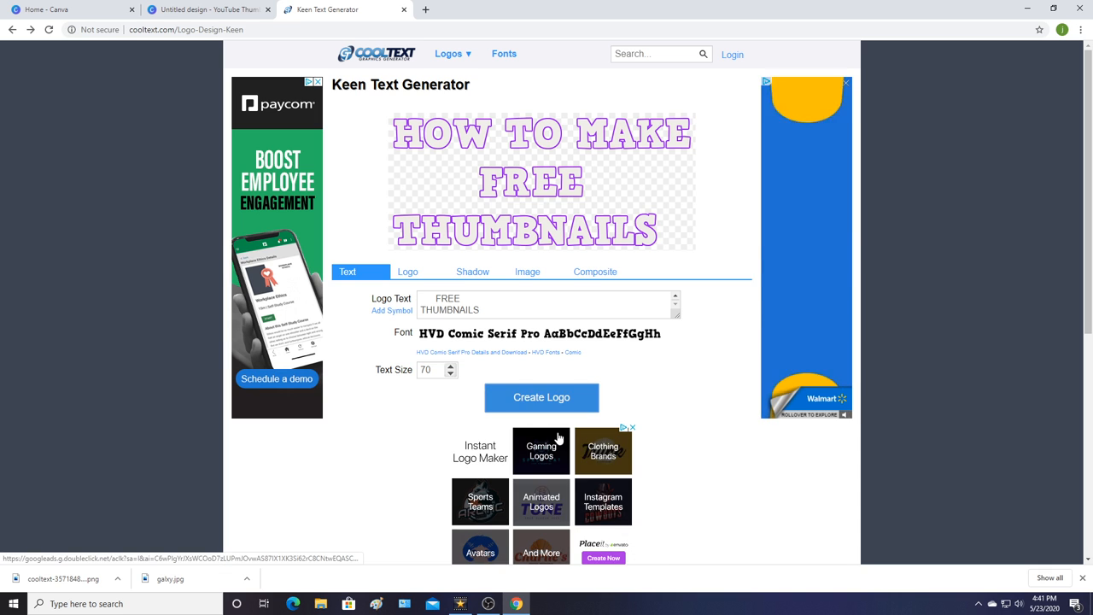
{"action": "left_click", "coordinate": [542, 397]}
{"action": "left_click", "coordinate": [461, 235]}
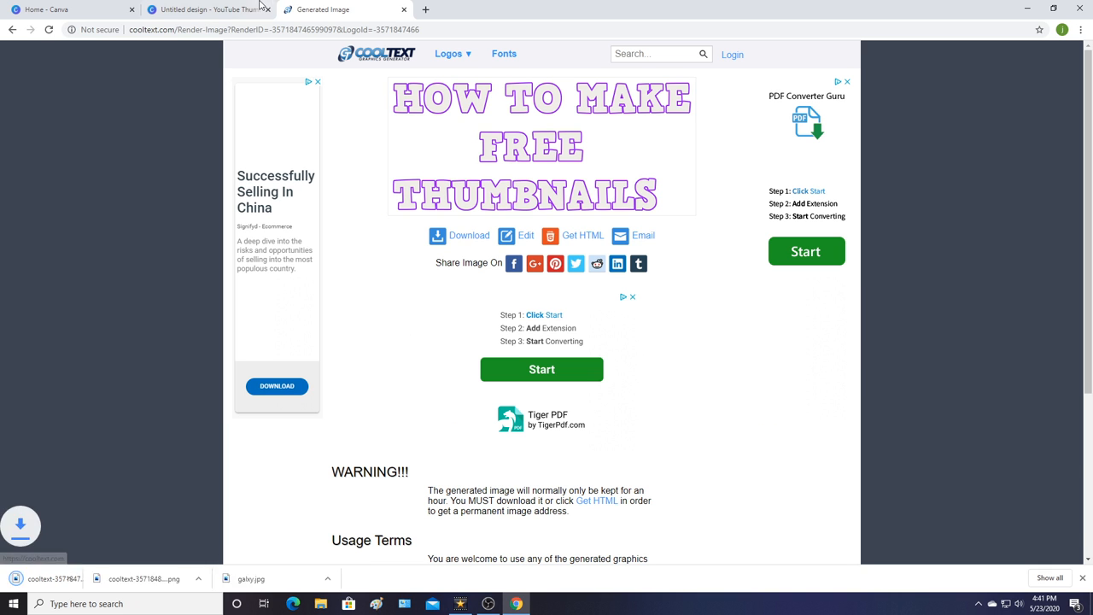
- Switch to Canva, upload the new cooltext PNG, and place it enlarged in the page's upper-left corner, reaching the YouTube logo
{"action": "left_click", "coordinate": [259, 4]}
{"action": "left_click", "coordinate": [146, 93]}
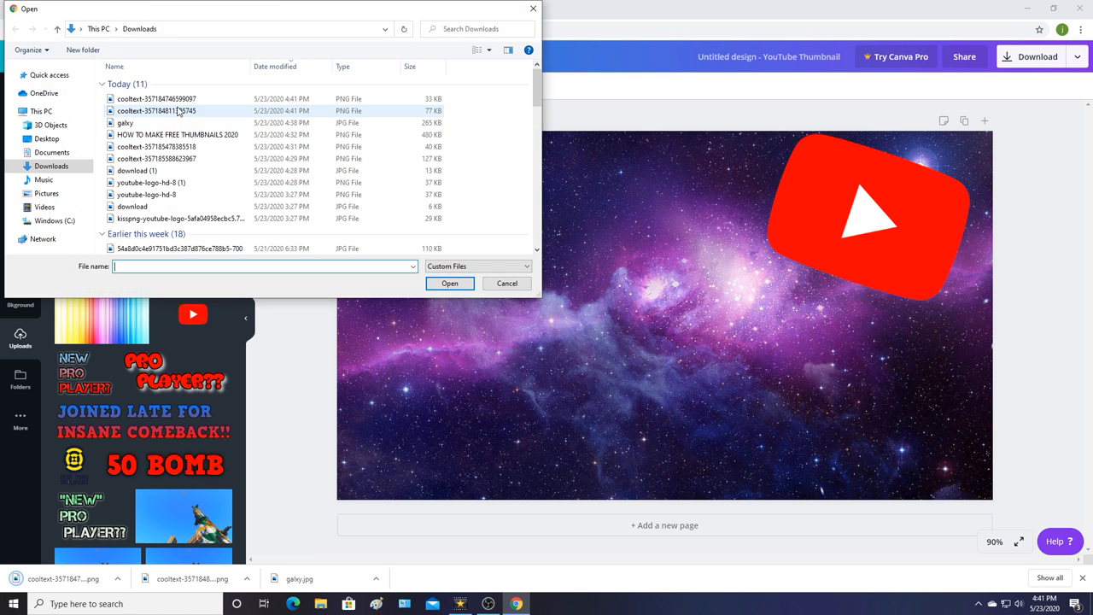
{"action": "left_click", "coordinate": [176, 99]}
{"action": "left_click", "coordinate": [465, 286]}
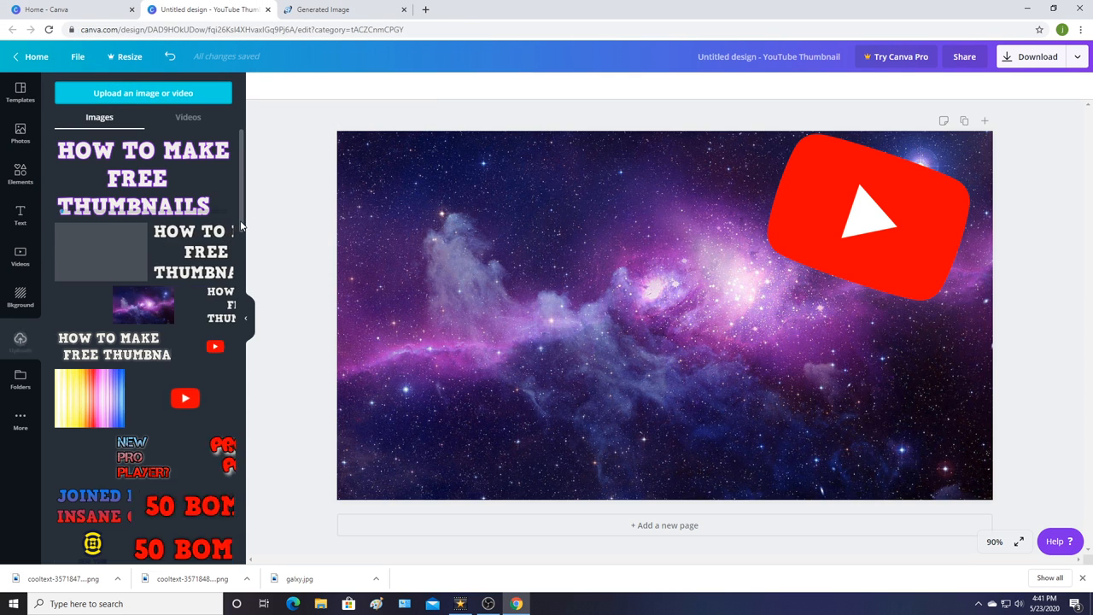
{"action": "left_click_drag", "start_coordinate": [646, 296], "coordinate": [505, 197]}
{"action": "left_click_drag", "start_coordinate": [708, 301], "coordinate": [783, 332]}
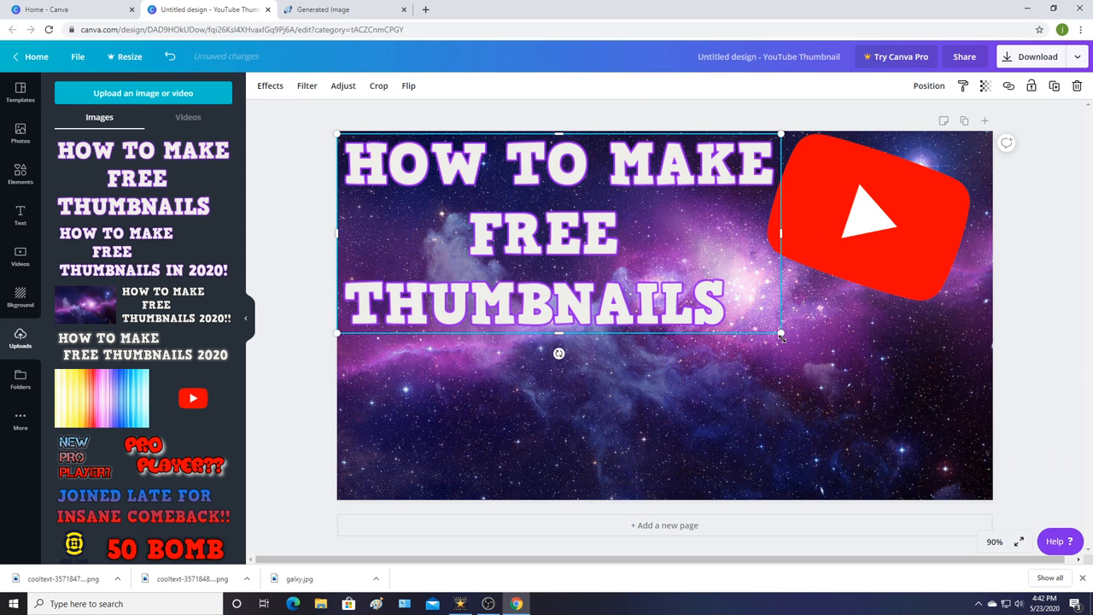
- Back in Cool Text, replace the whole logo text with "IN 2020!" and generate and download that logo
{"action": "left_click", "coordinate": [334, 5]}
{"action": "left_click", "coordinate": [12, 29]}
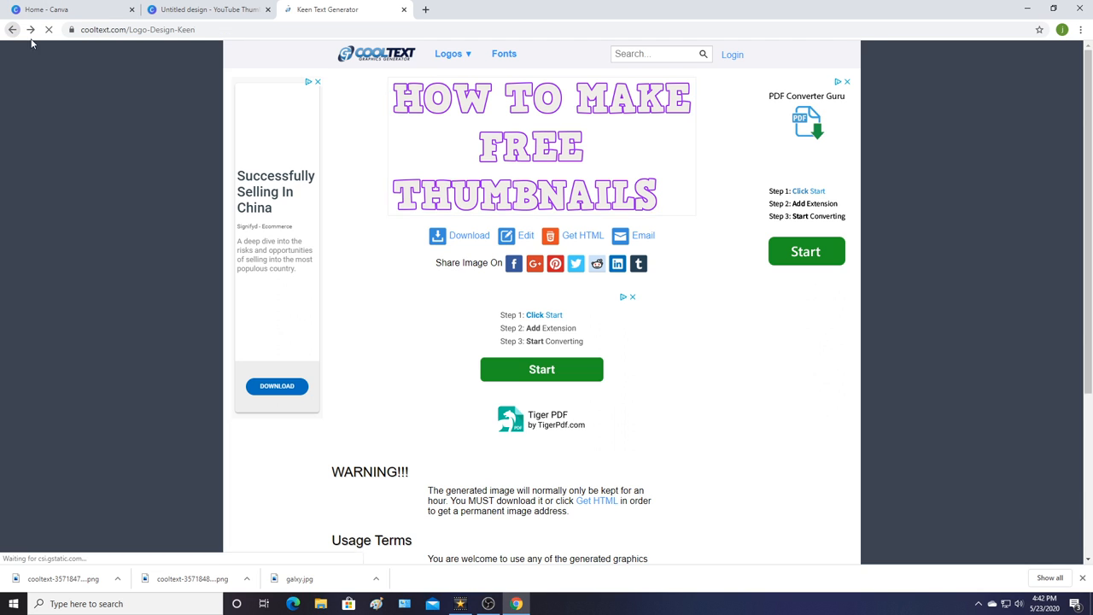
{"action": "scroll", "coordinate": [513, 204], "scroll_direction": "down", "scroll_amount": 1}
{"action": "left_click_drag", "start_coordinate": [486, 220], "coordinate": [408, 196]}
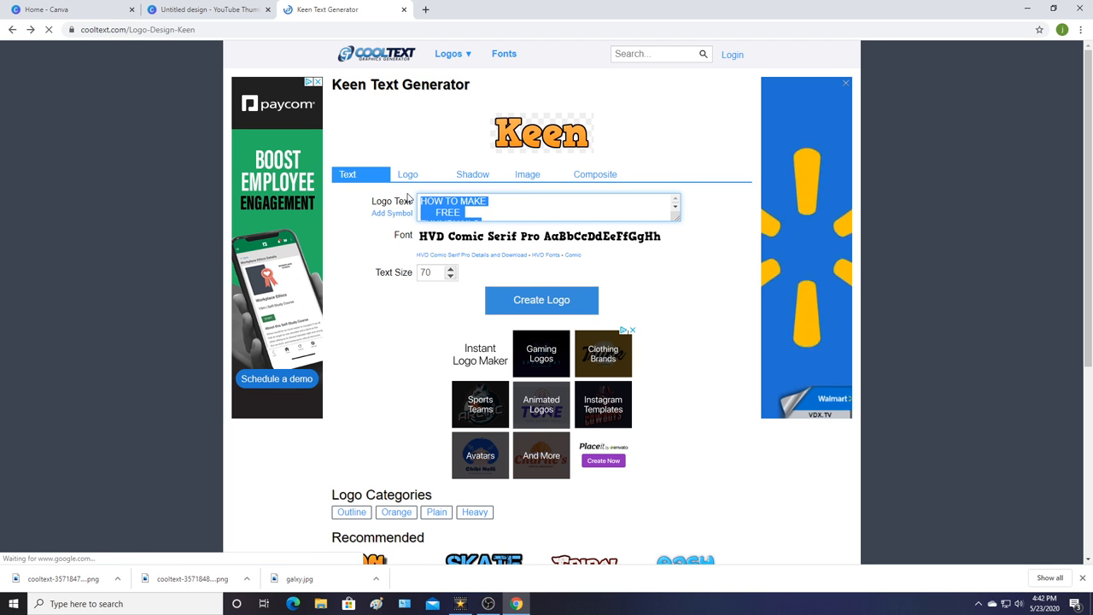
{"action": "key", "text": "BackSpace"}
{"action": "type", "text": "IN "}
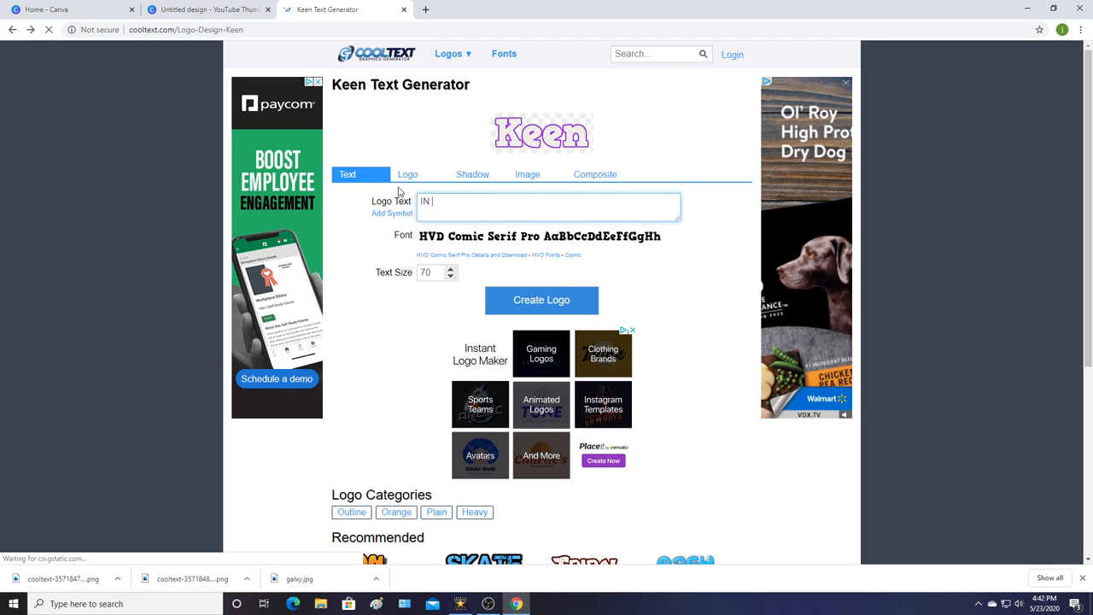
{"action": "type", "text": "2020!"}
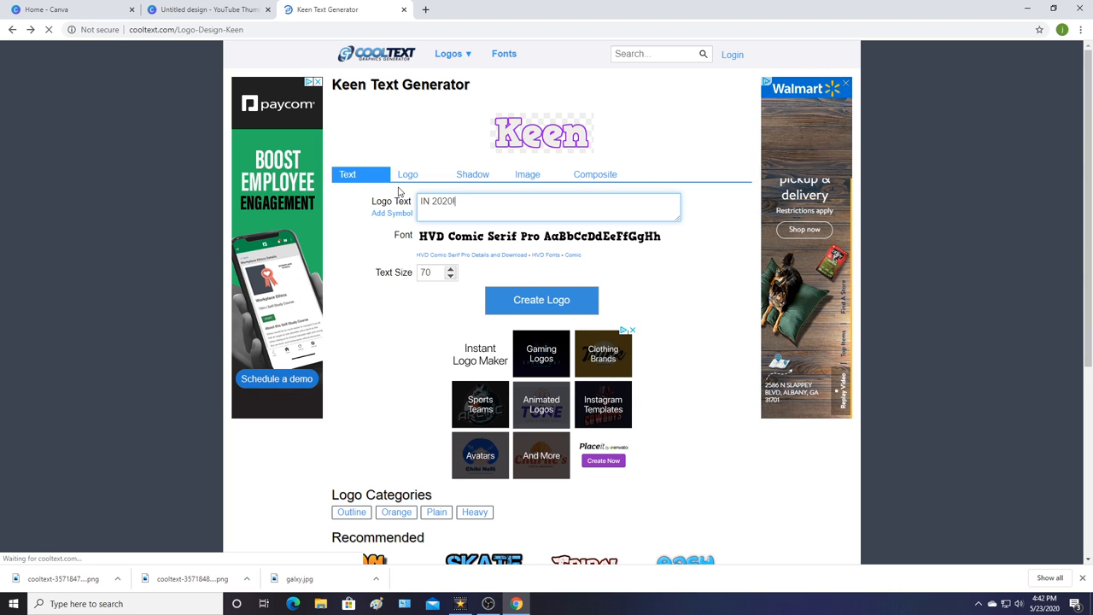
{"action": "left_click", "coordinate": [551, 300]}
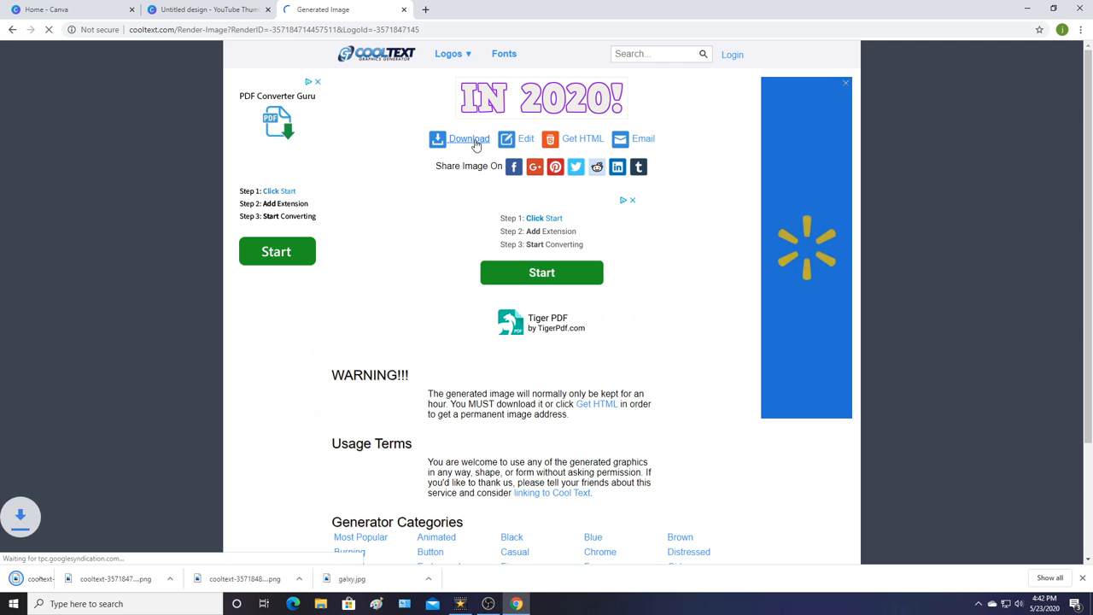
- Switch to Canva, upload the "IN 2020!" PNG, and place it on the page below and right of THUMBNAILS
{"action": "left_click", "coordinate": [205, 10]}
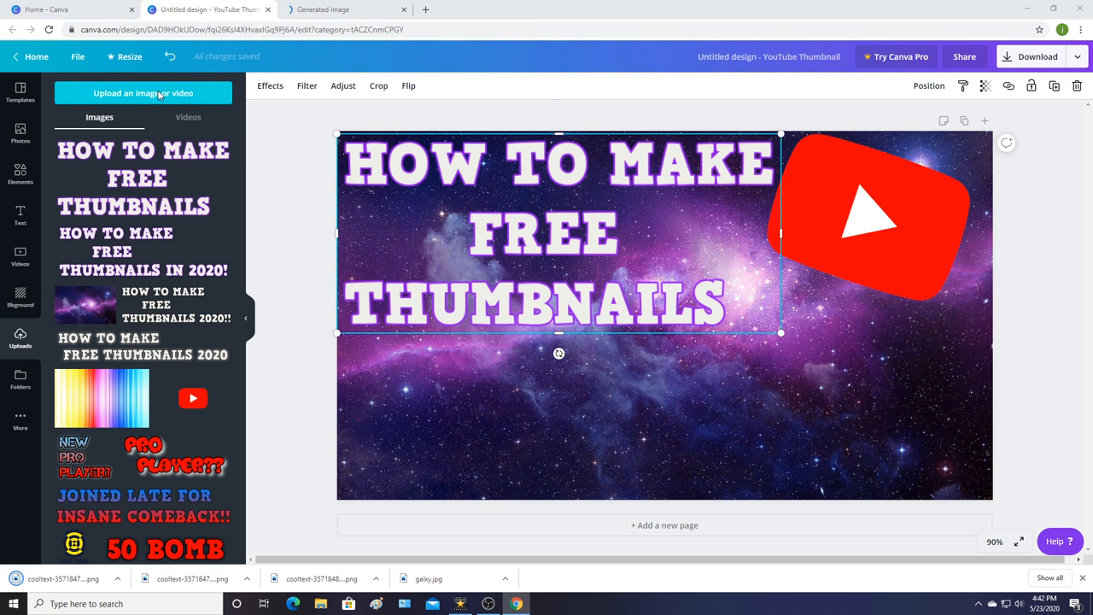
{"action": "left_click", "coordinate": [158, 93]}
{"action": "left_click", "coordinate": [137, 96]}
{"action": "left_click", "coordinate": [450, 283]}
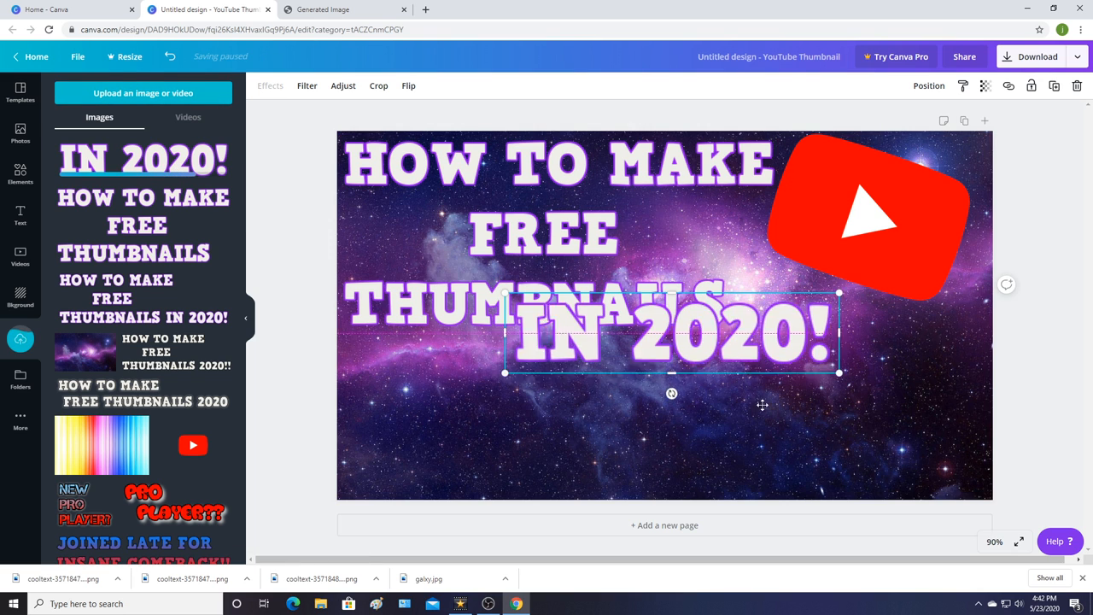
{"action": "left_click_drag", "start_coordinate": [762, 404], "coordinate": [847, 457]}
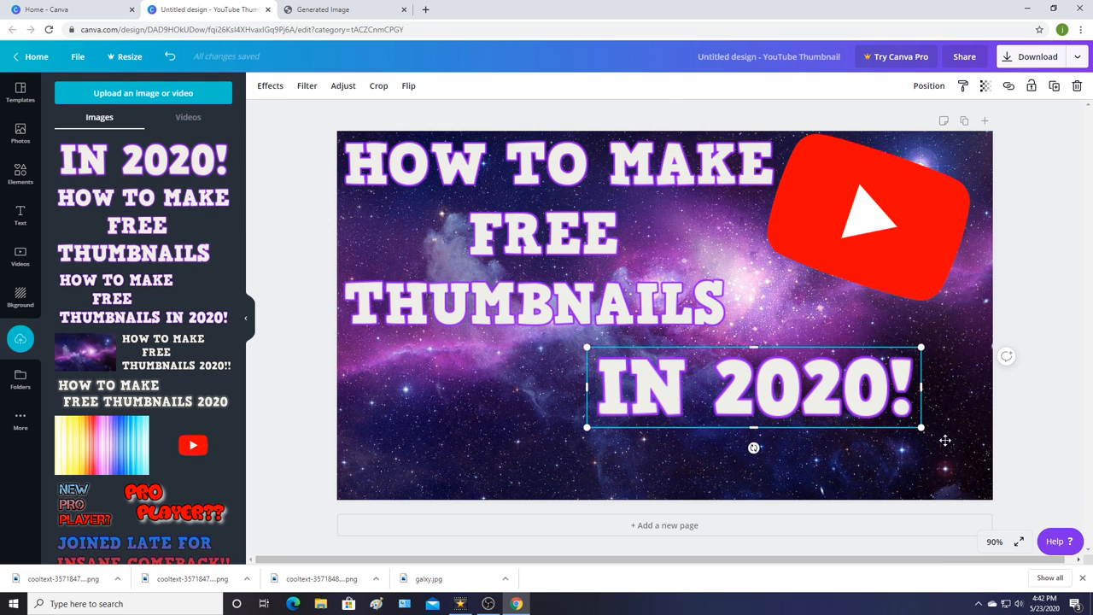
- Enlarge the tilted YouTube logo slightly and reposition it in the page's upper-right corner
{"action": "left_click_drag", "start_coordinate": [932, 434], "coordinate": [927, 451]}
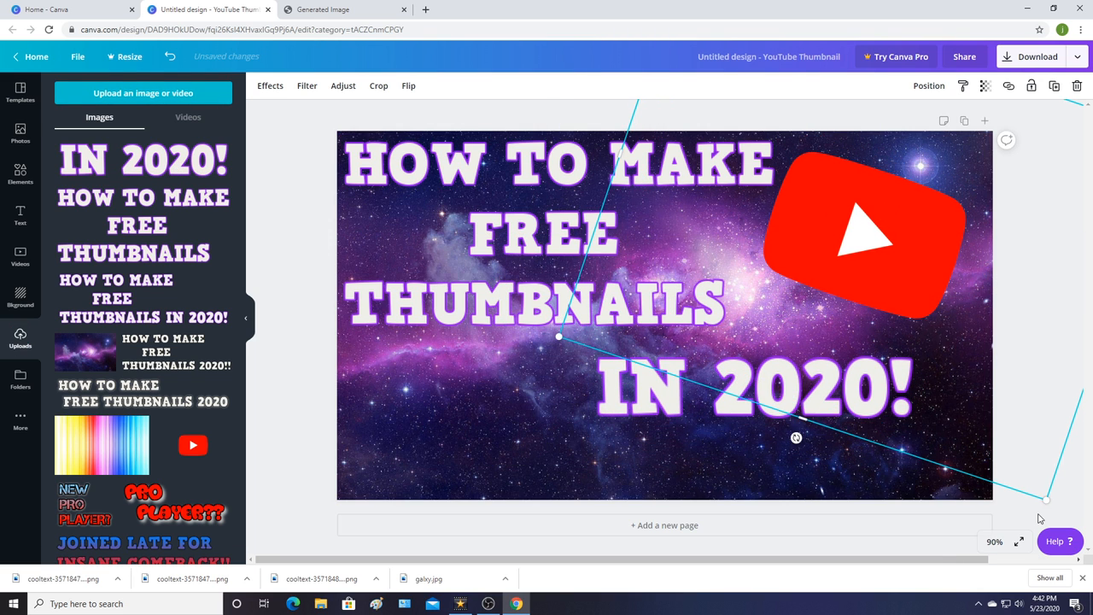
{"action": "left_click_drag", "start_coordinate": [1047, 500], "coordinate": [1078, 545]}
{"action": "left_click_drag", "start_coordinate": [900, 284], "coordinate": [892, 254]}
- Enlarge the "IN 2020!" image and position it in the lower-right area of the page
{"action": "left_click_drag", "start_coordinate": [767, 398], "coordinate": [770, 411]}
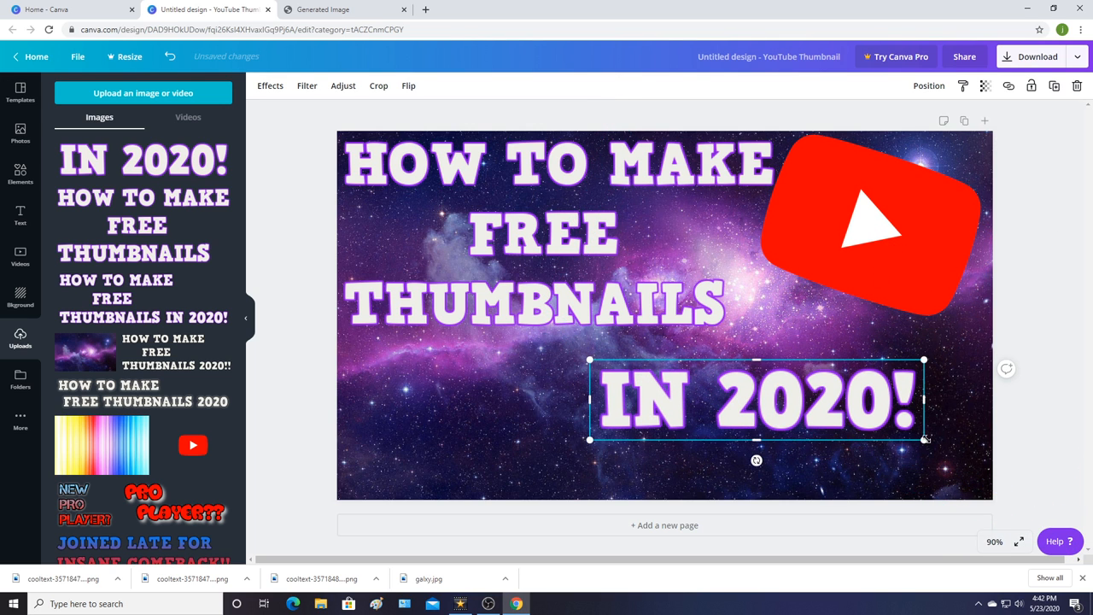
{"action": "left_click_drag", "start_coordinate": [925, 439], "coordinate": [966, 467]}
{"action": "left_click_drag", "start_coordinate": [909, 420], "coordinate": [929, 468]}
{"action": "left_click_drag", "start_coordinate": [753, 438], "coordinate": [740, 397]}
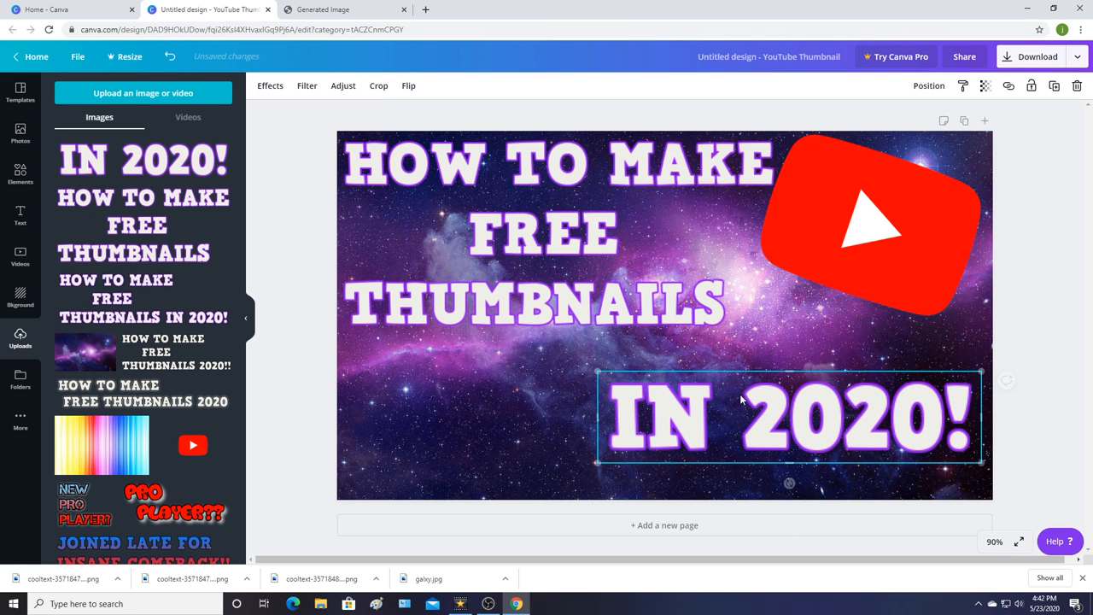
{"action": "left_click_drag", "start_coordinate": [975, 458], "coordinate": [949, 454]}
- Apply the Peony filter to the galaxy background at an intensity of 81
{"action": "left_click", "coordinate": [291, 223]}
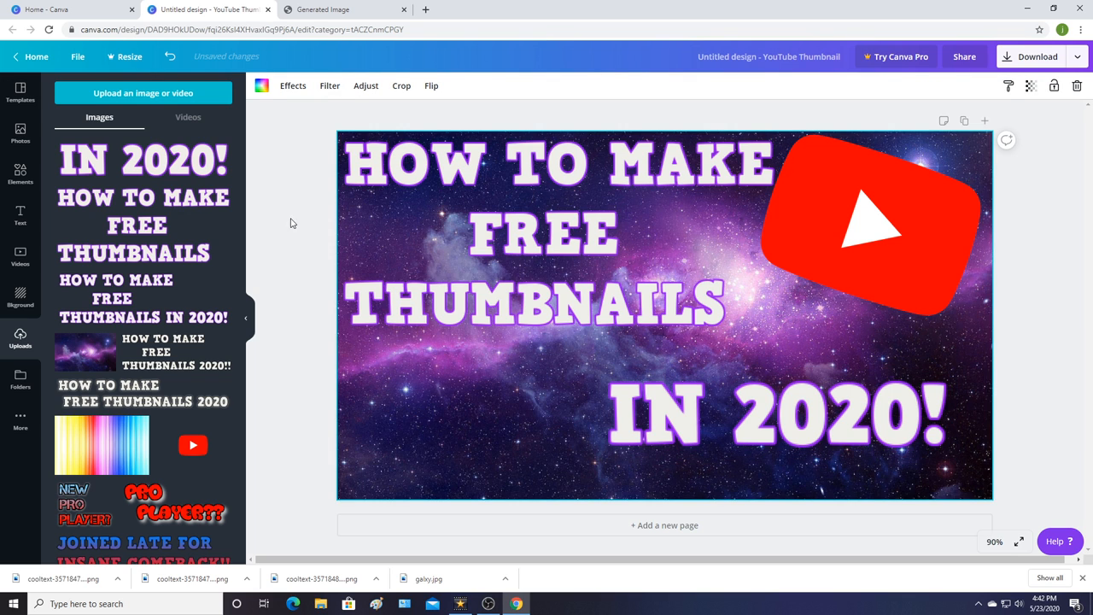
{"action": "left_click", "coordinate": [329, 86]}
{"action": "left_click", "coordinate": [182, 298]}
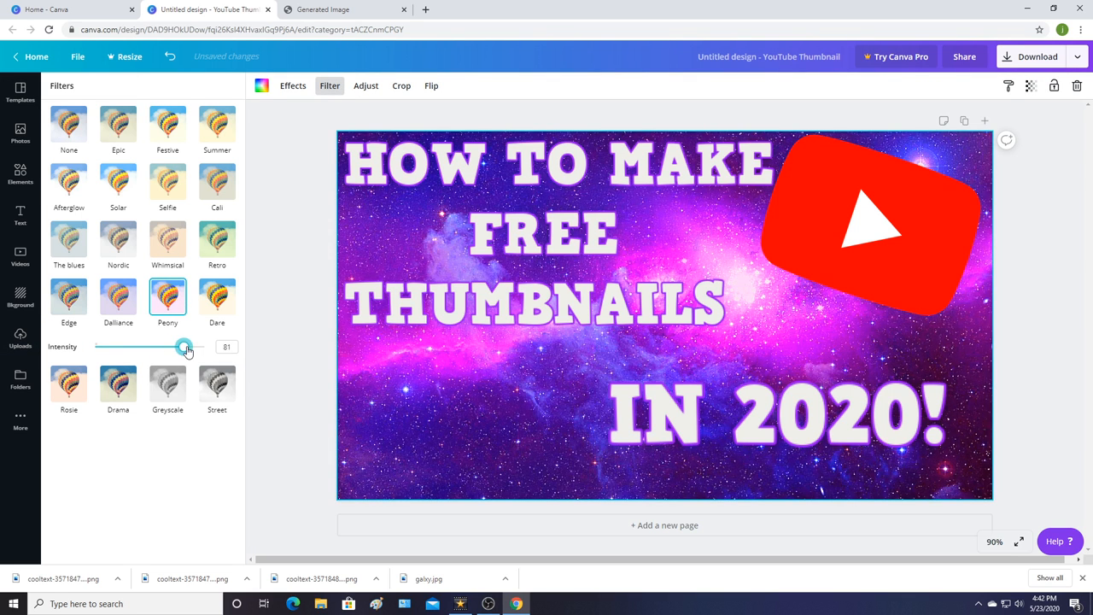
{"action": "left_click", "coordinate": [314, 345]}
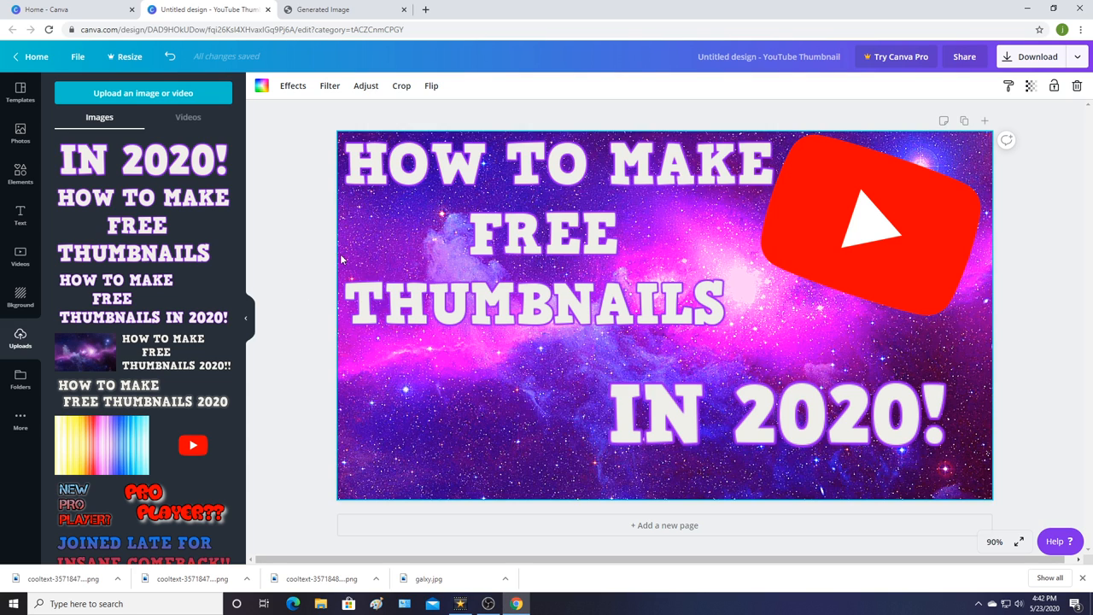
{"action": "left_click", "coordinate": [306, 220]}
- Download the thumbnail as a PNG, view the downloaded file in Photos, and dismiss the Canva Pro offer
{"action": "left_click", "coordinate": [1031, 57]}
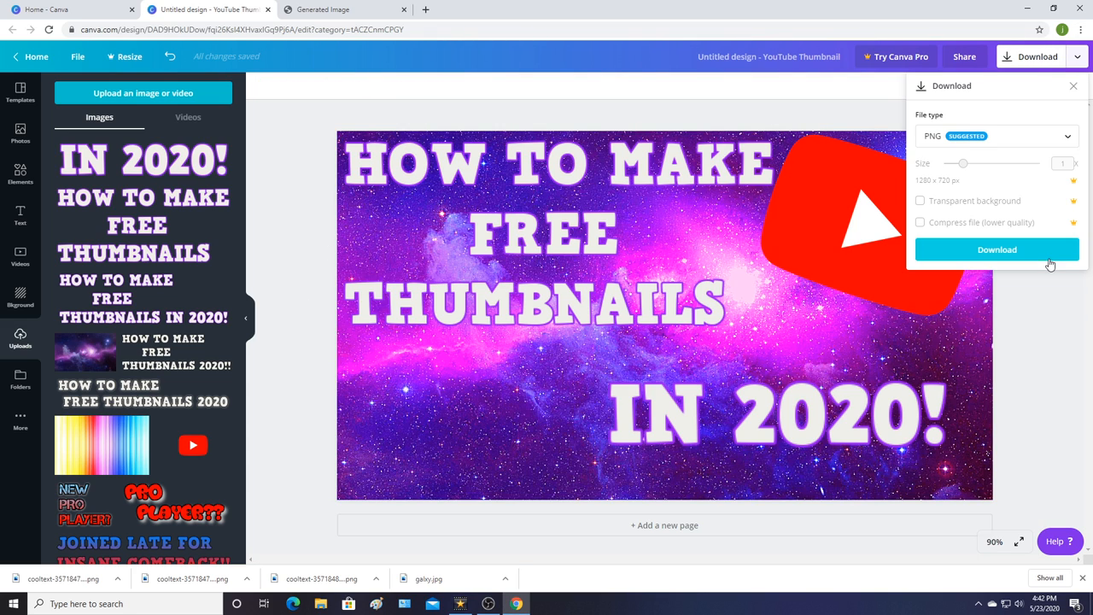
{"action": "left_click", "coordinate": [1045, 255]}
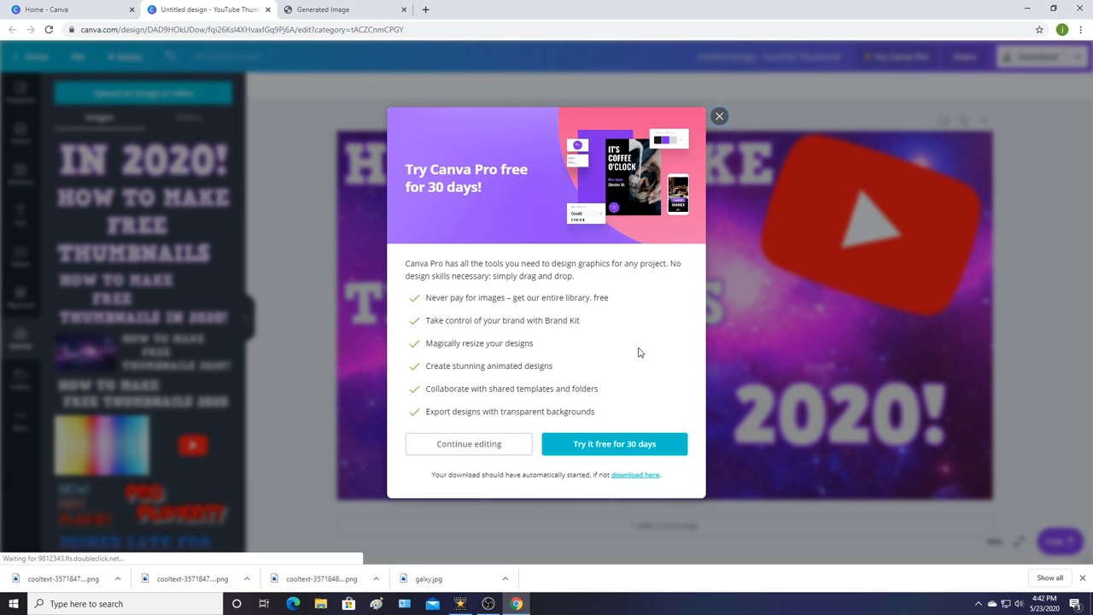
{"action": "left_click", "coordinate": [93, 580]}
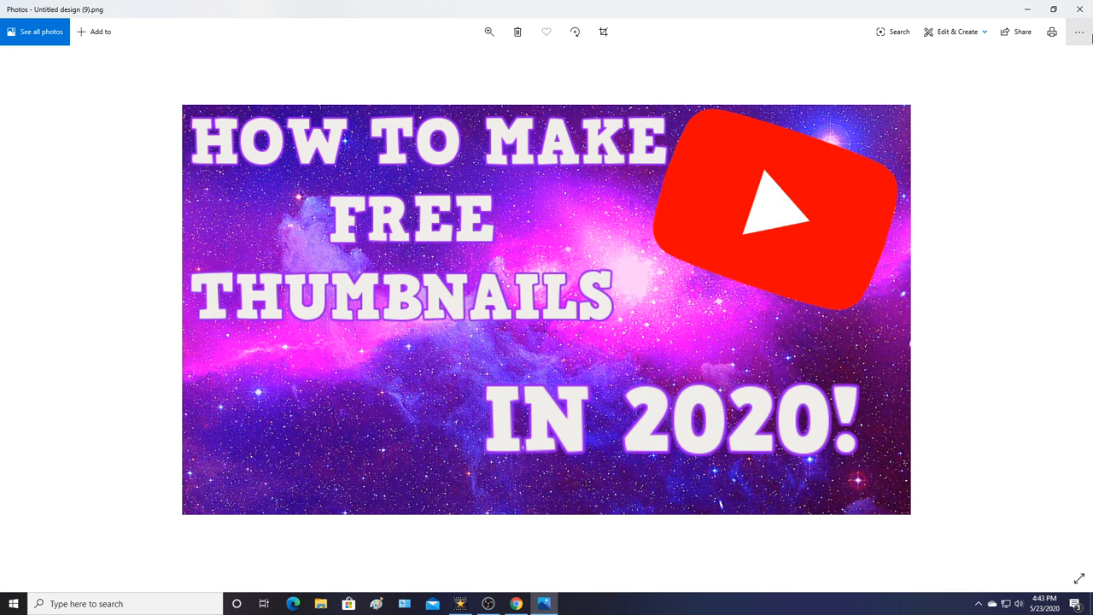
{"action": "left_click", "coordinate": [1081, 8]}
{"action": "left_click", "coordinate": [720, 117]}
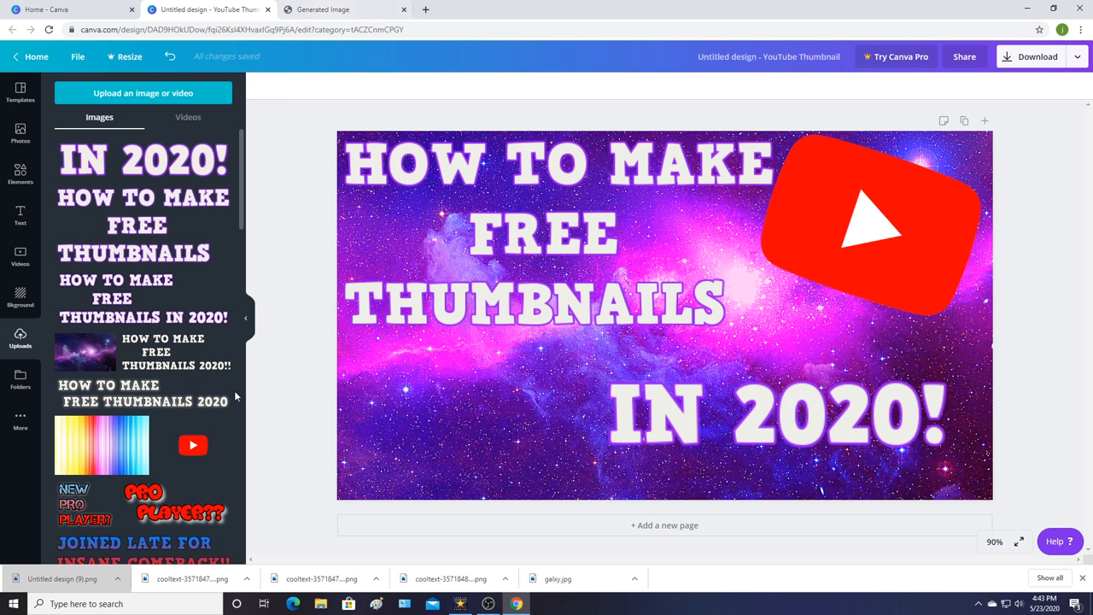
{"action": "scroll", "coordinate": [235, 395], "scroll_direction": "down", "scroll_amount": 2}
{"action": "scroll", "coordinate": [239, 393], "scroll_direction": "up", "scroll_amount": 2}
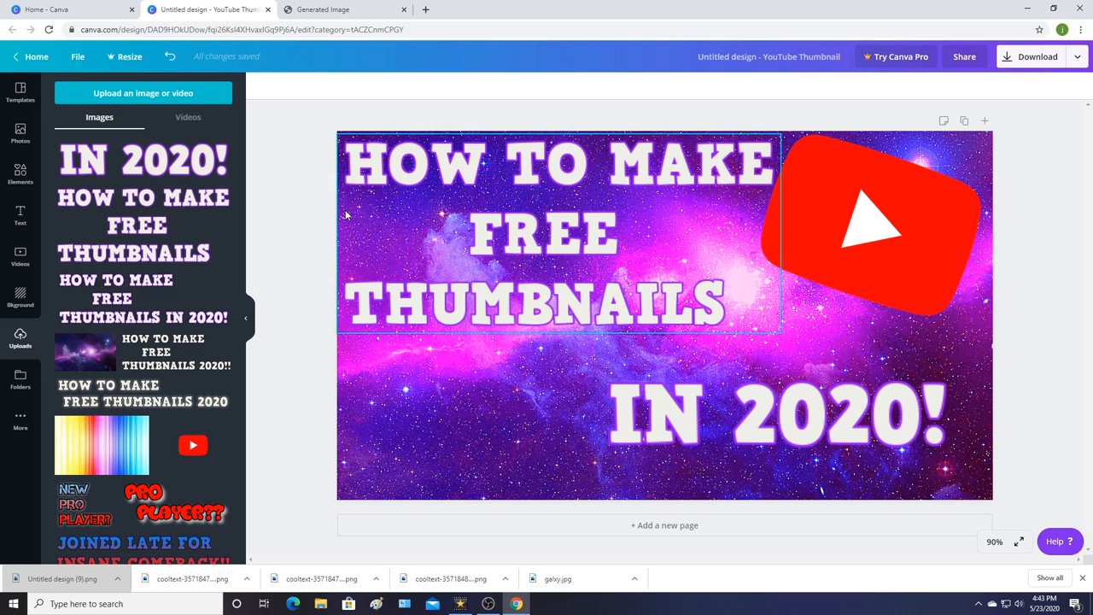